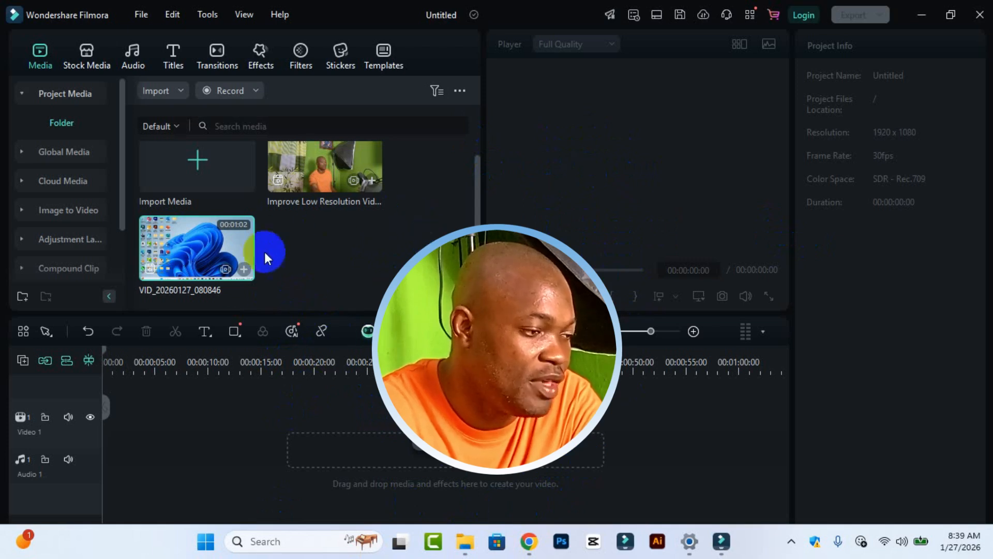
# Place the VID_20260127_080846 screen recording at the start of Video 1, keeping the project settings at 1920 x 1080 30fps
pyautogui.click(285, 201)
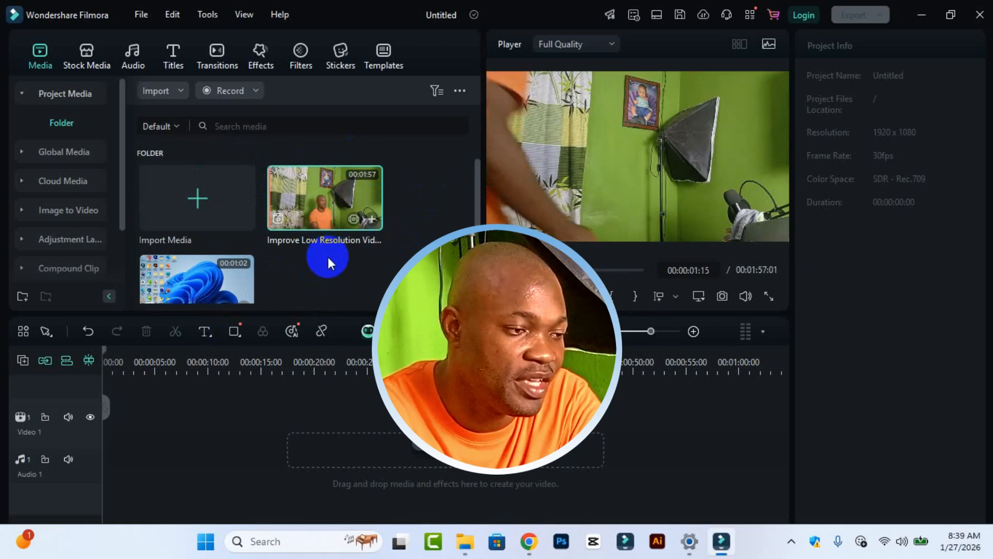
pyautogui.click(193, 282)
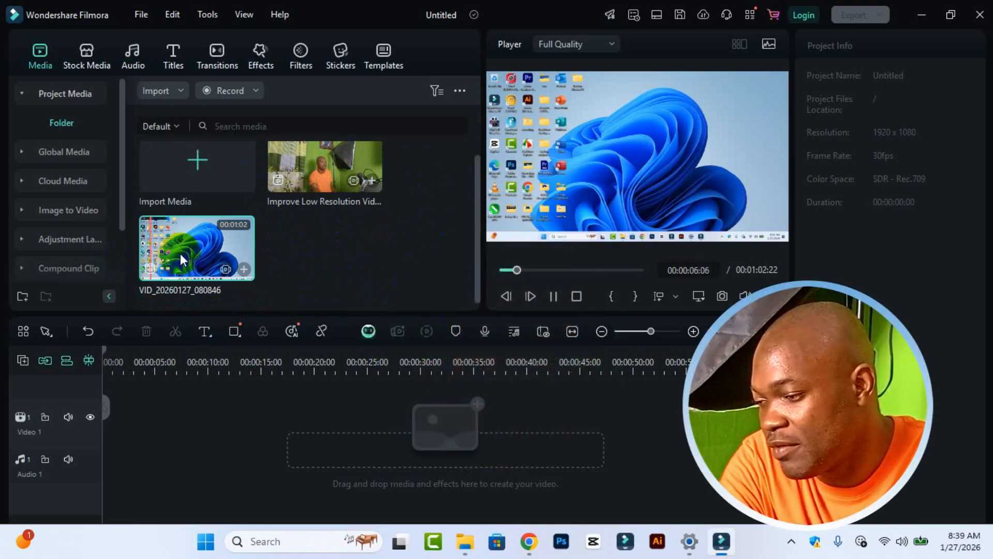
pyautogui.moveTo(182, 259); pyautogui.dragTo(122, 472)
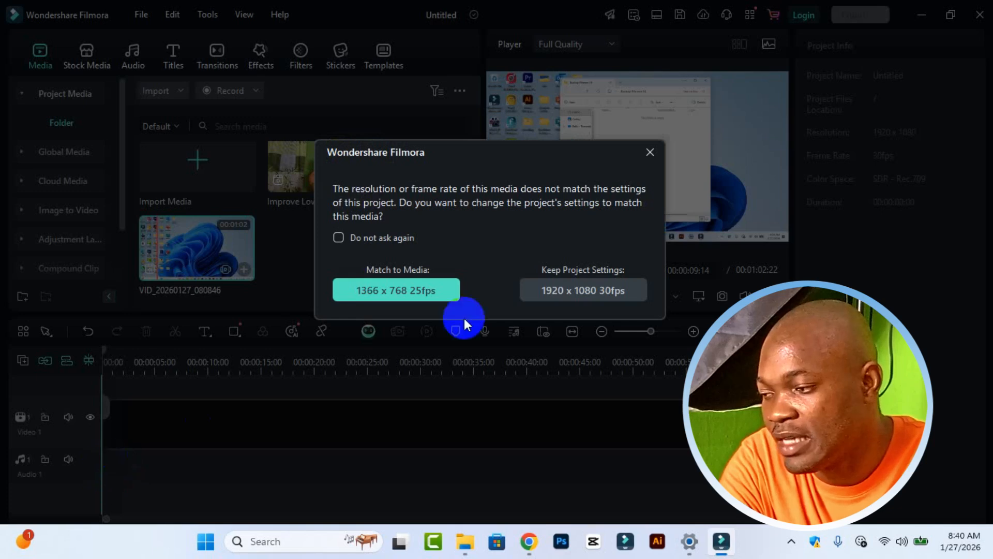
pyautogui.click(556, 291)
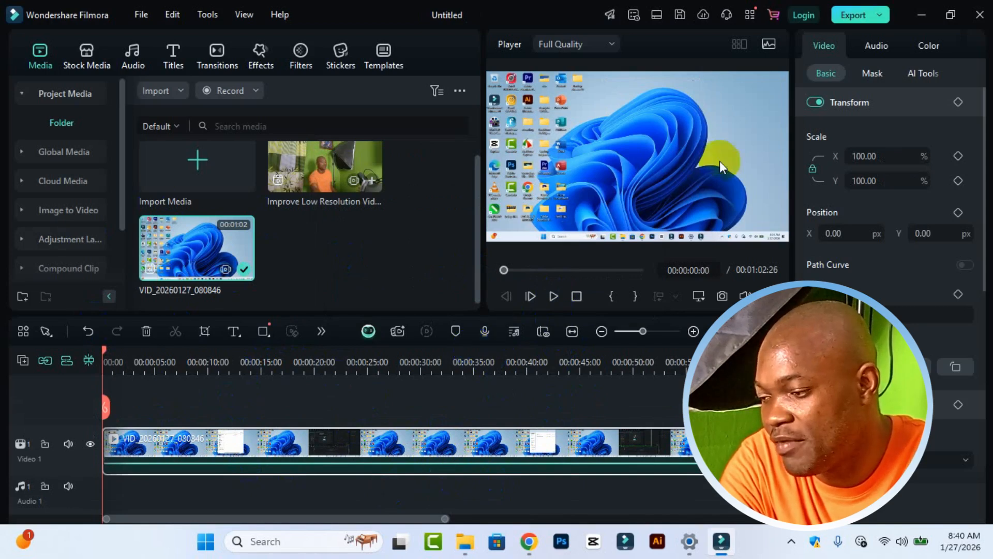
# Add the "Improve Low Resolution Video" clip to Video 2 above the screen recording, keeping the 1920 x 1080 30fps project settings
pyautogui.doubleClick(336, 161)
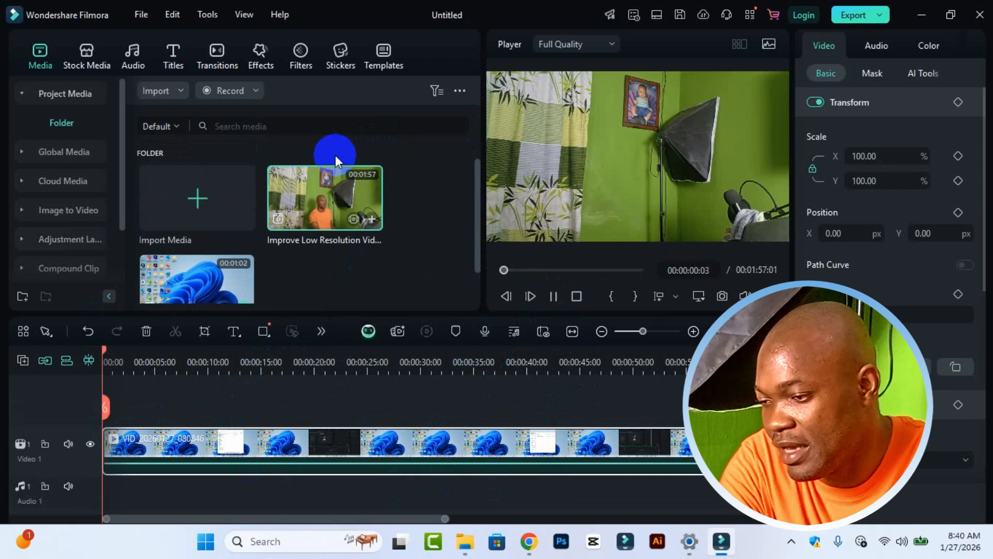
pyautogui.moveTo(322, 189); pyautogui.dragTo(223, 412)
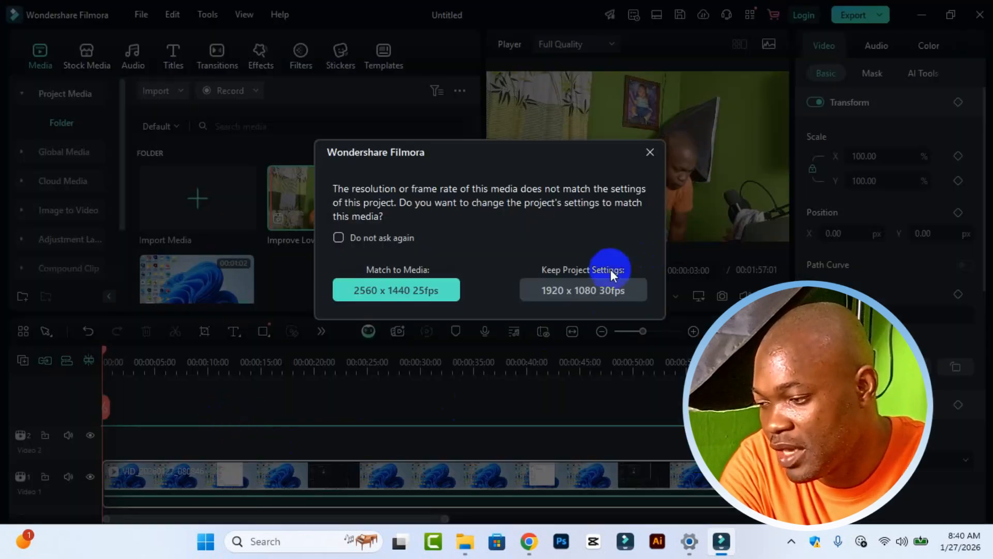
pyautogui.click(585, 291)
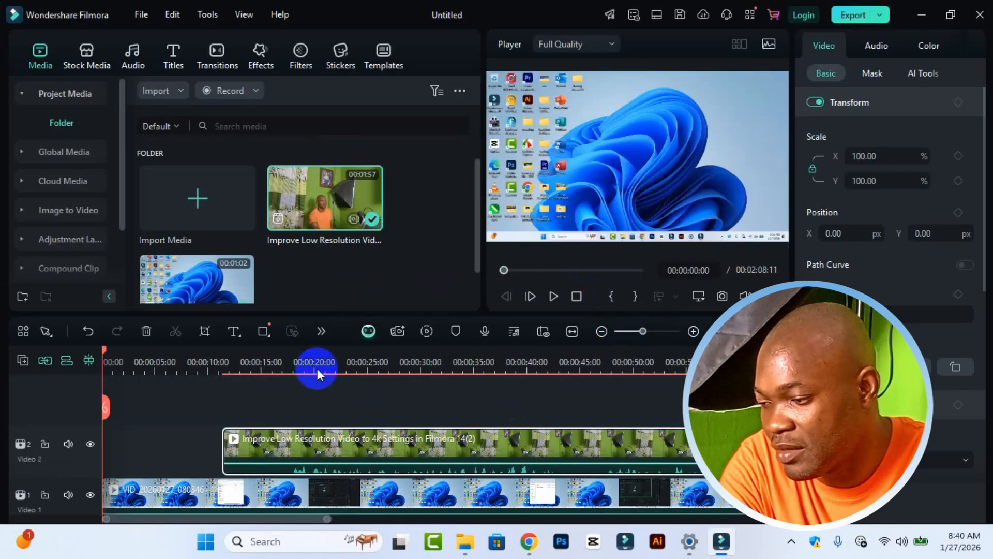
# Trim about 6 seconds off the start of the Video 2 clip and move it to begin at about 7 seconds
pyautogui.moveTo(225, 440); pyautogui.dragTo(291, 443)
pyautogui.moveTo(423, 443); pyautogui.dragTo(309, 443)
# Crop the Video 2 clip at a 16:9 ratio to a frame 593 px high around the speaker's head and shoulders
pyautogui.moveTo(191, 361); pyautogui.dragTo(198, 371)
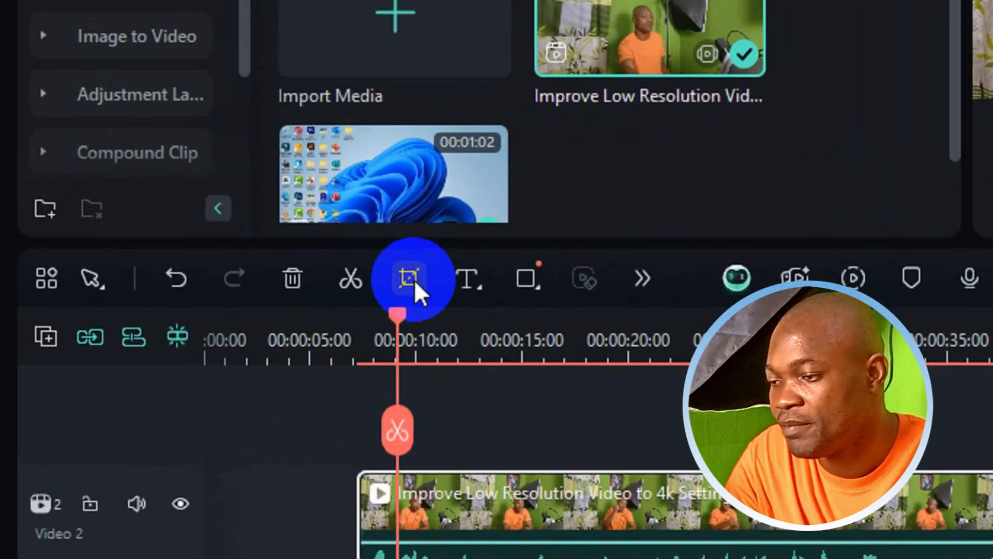
pyautogui.click(409, 279)
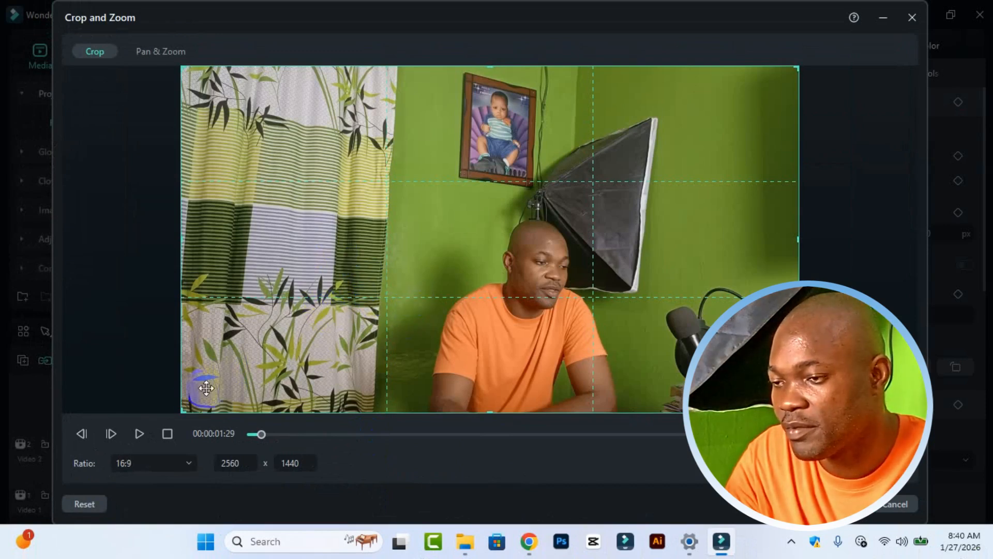
pyautogui.moveTo(184, 411); pyautogui.dragTo(340, 403)
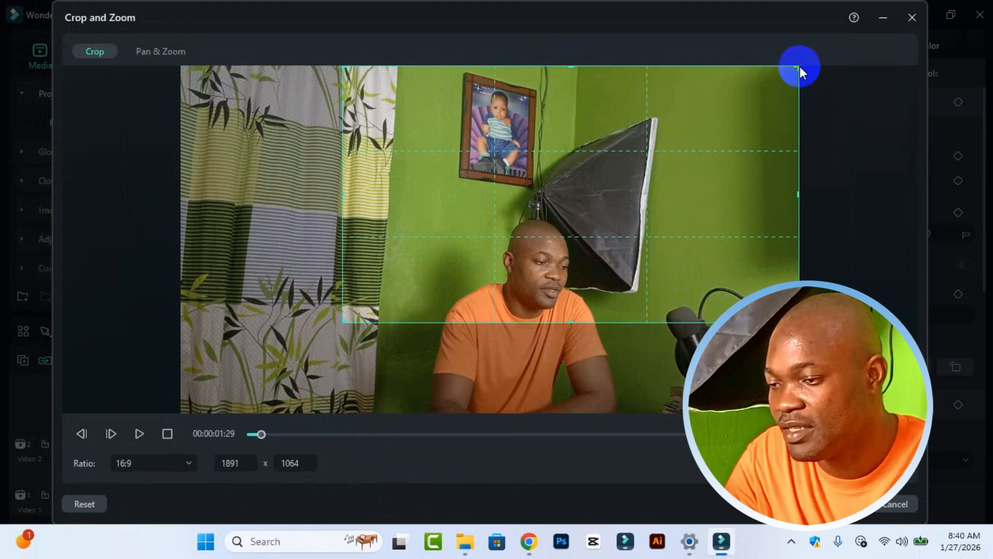
pyautogui.moveTo(801, 68); pyautogui.dragTo(681, 235)
pyautogui.moveTo(526, 213); pyautogui.dragTo(559, 272)
pyautogui.moveTo(711, 192); pyautogui.dragTo(629, 239)
pyautogui.moveTo(556, 310); pyautogui.dragTo(592, 274)
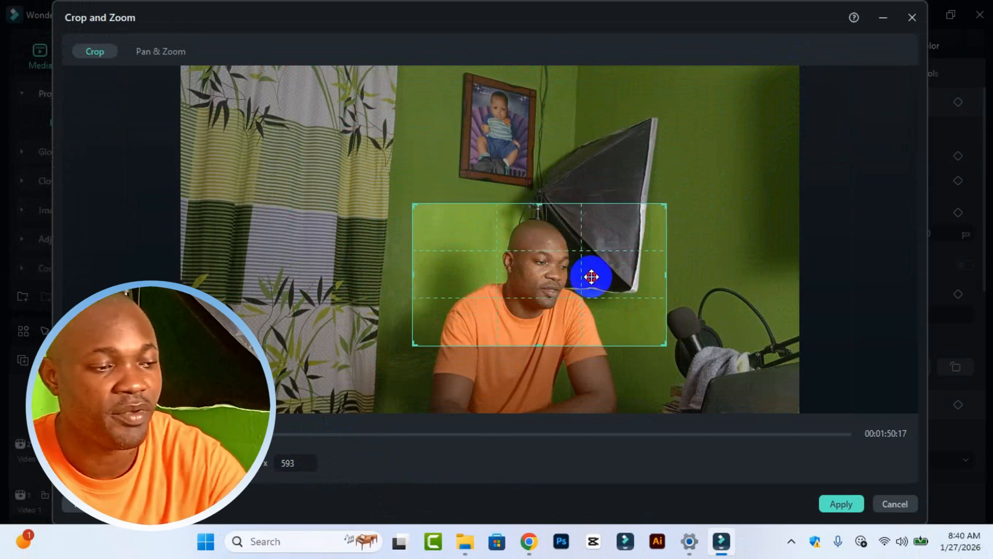
pyautogui.click(857, 502)
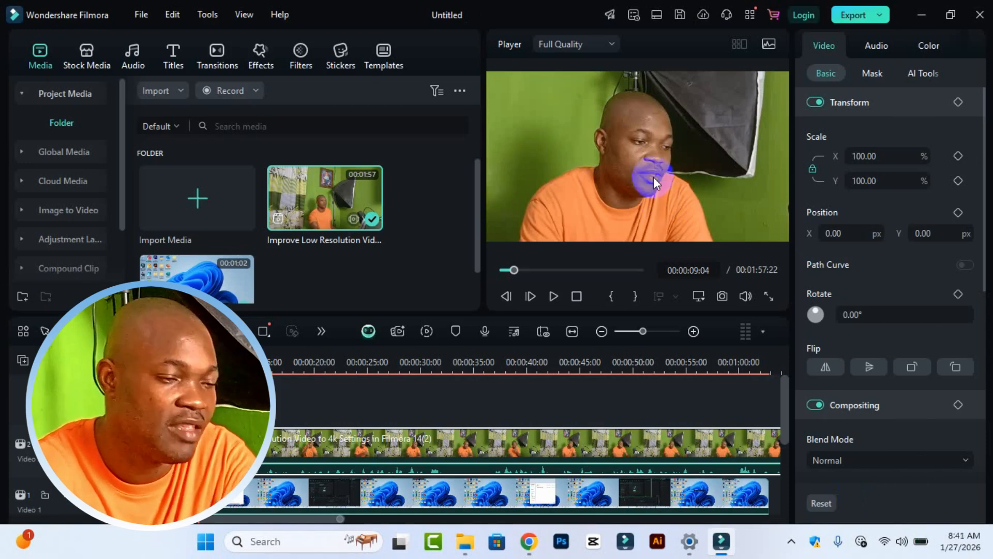
# Search the effects for "image mask ask" and apply the Image Mask effect to the Video 2 clip
pyautogui.click(672, 191)
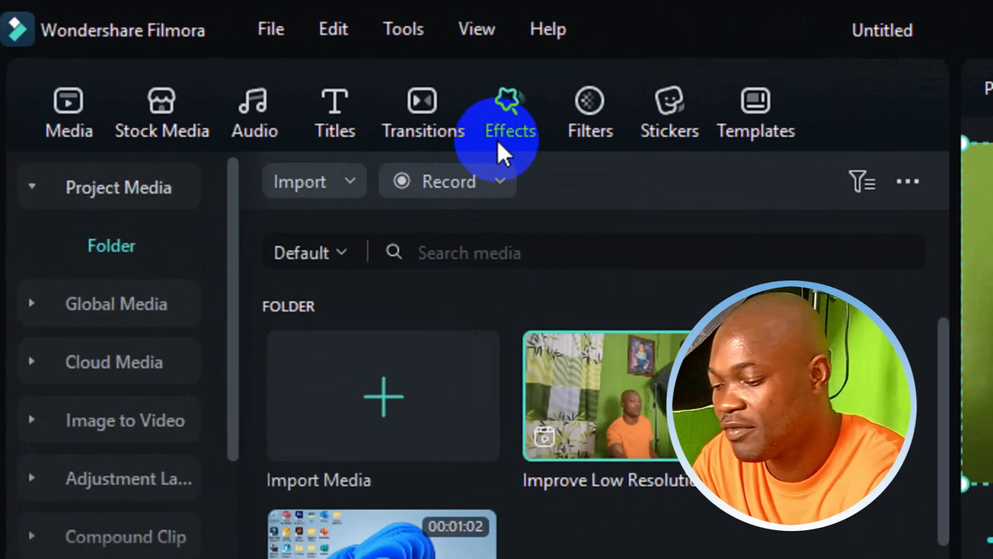
pyautogui.click(253, 72)
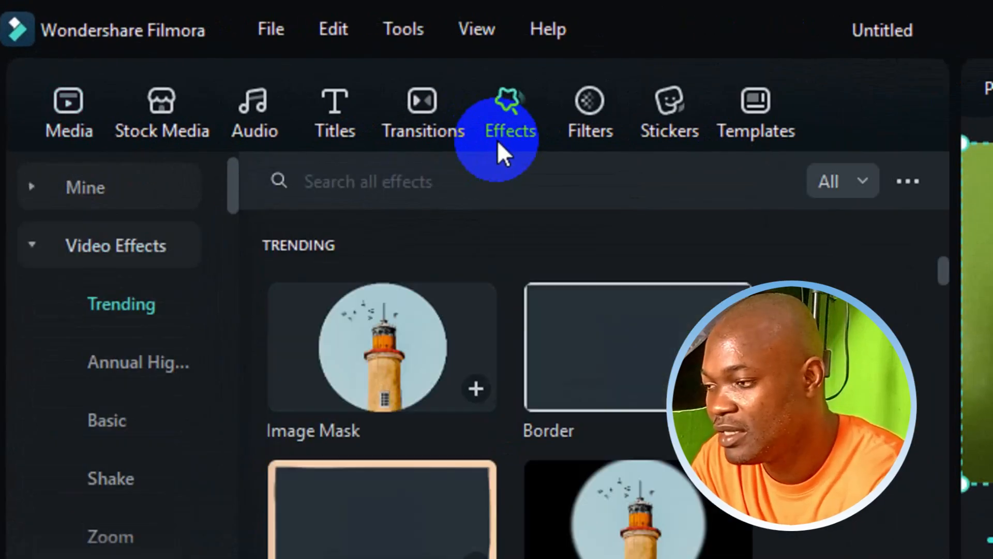
pyautogui.click(504, 176)
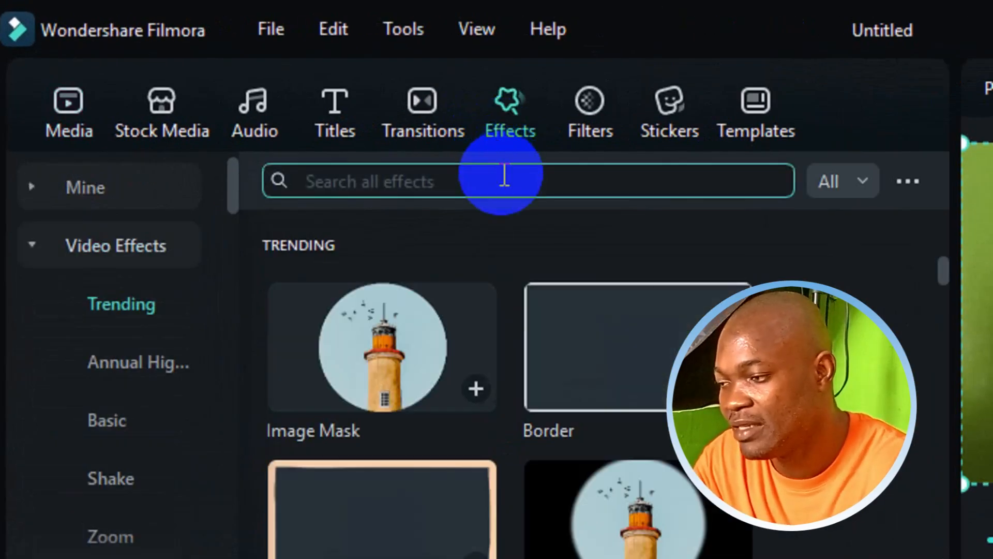
pyautogui.write('image')
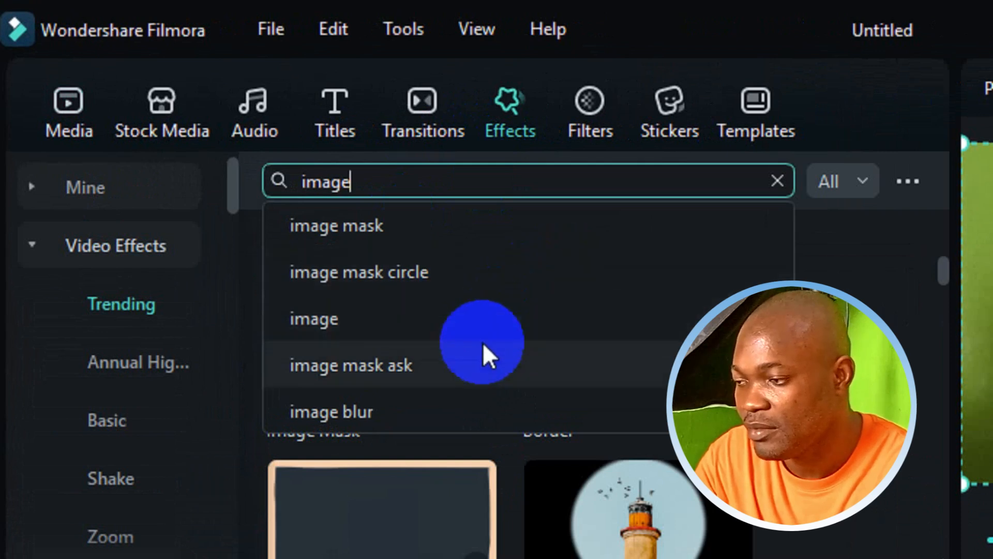
pyautogui.click(478, 365)
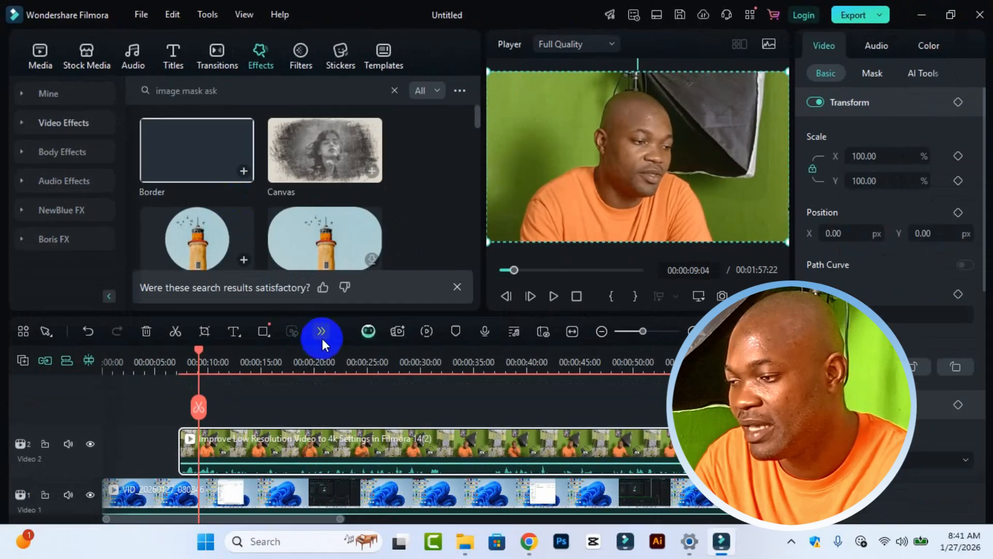
pyautogui.scroll(-2, 267, 209)
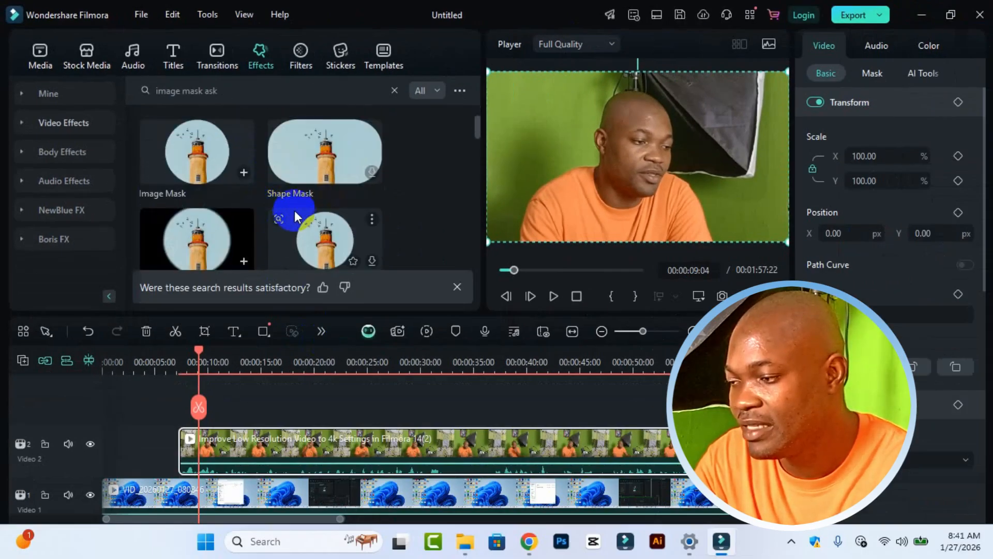
pyautogui.scroll(-2, 281, 228)
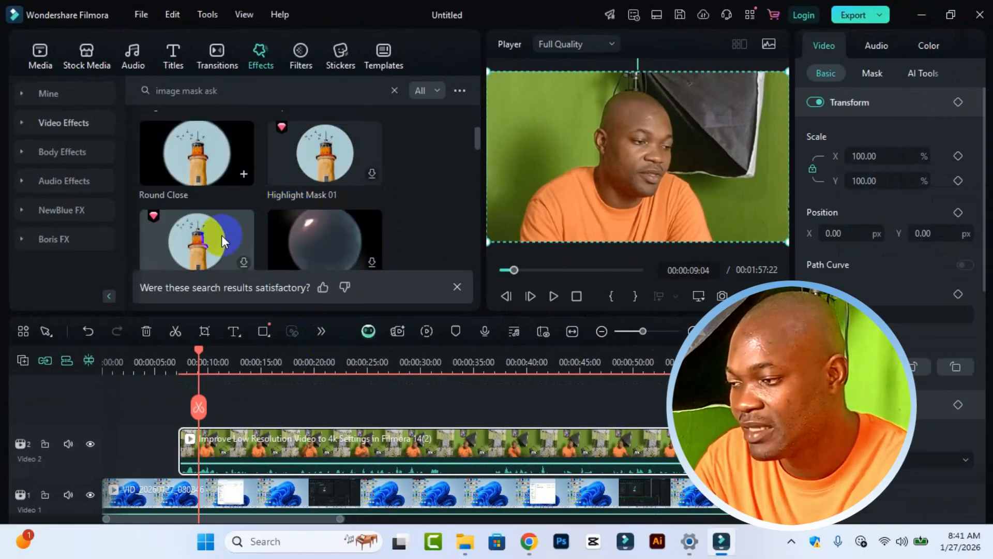
pyautogui.scroll(2, 210, 179)
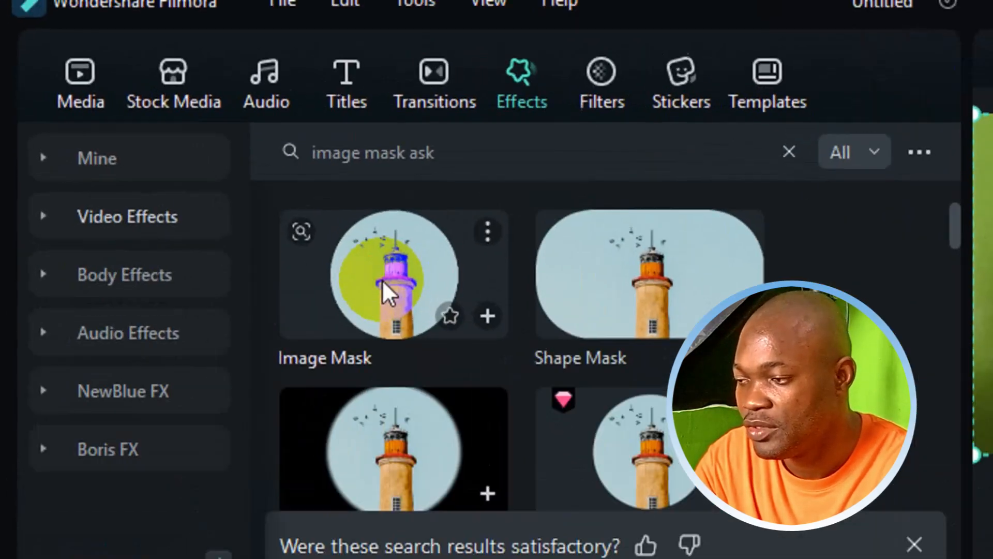
pyautogui.moveTo(381, 280); pyautogui.dragTo(673, 558)
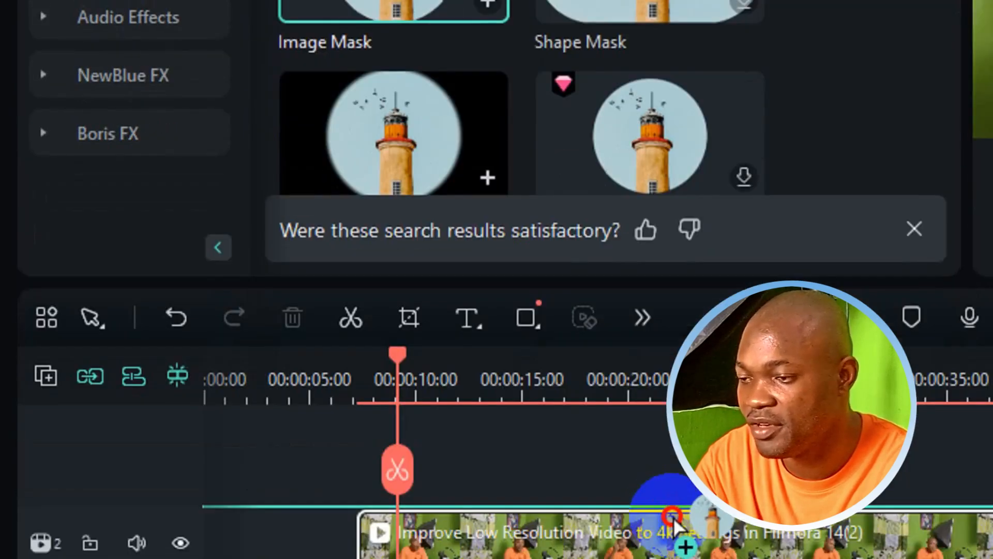
pyautogui.moveTo(674, 454); pyautogui.dragTo(682, 437)
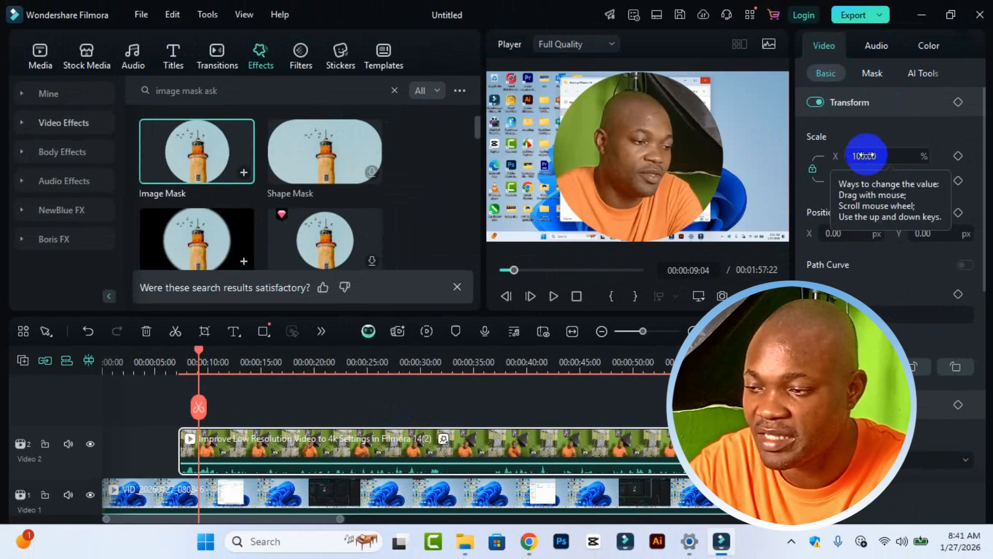
# Scale the circular overlay to 46% and move it to the lower right of the frame, at about X 586, Y -152 px
pyautogui.moveTo(867, 155); pyautogui.dragTo(867, 155)
pyautogui.click(653, 159)
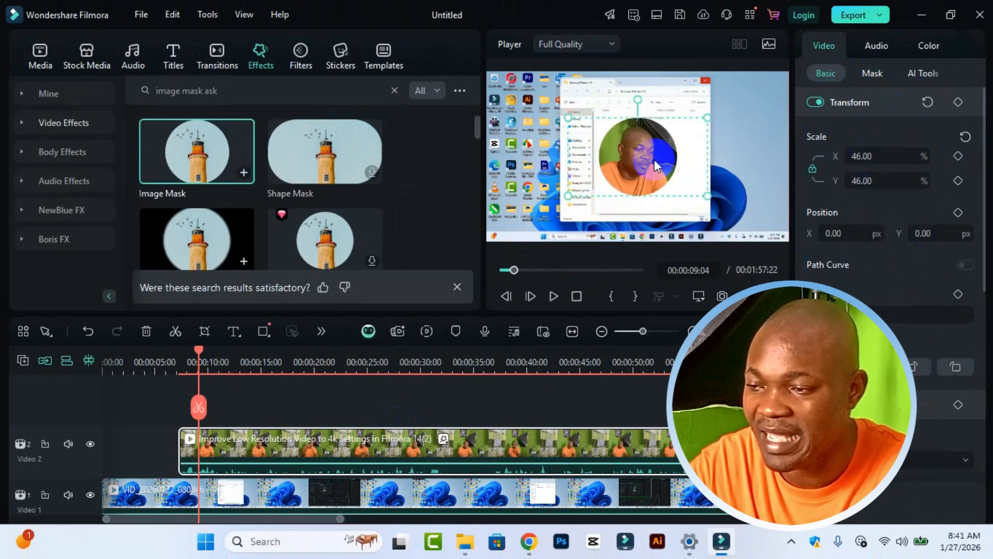
pyautogui.moveTo(644, 159); pyautogui.dragTo(739, 168)
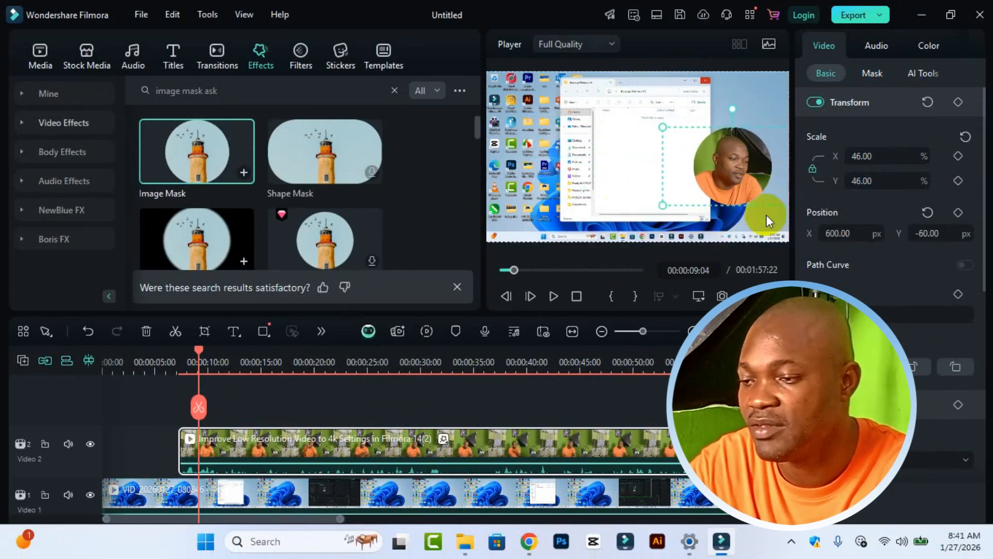
pyautogui.moveTo(734, 158); pyautogui.dragTo(732, 171)
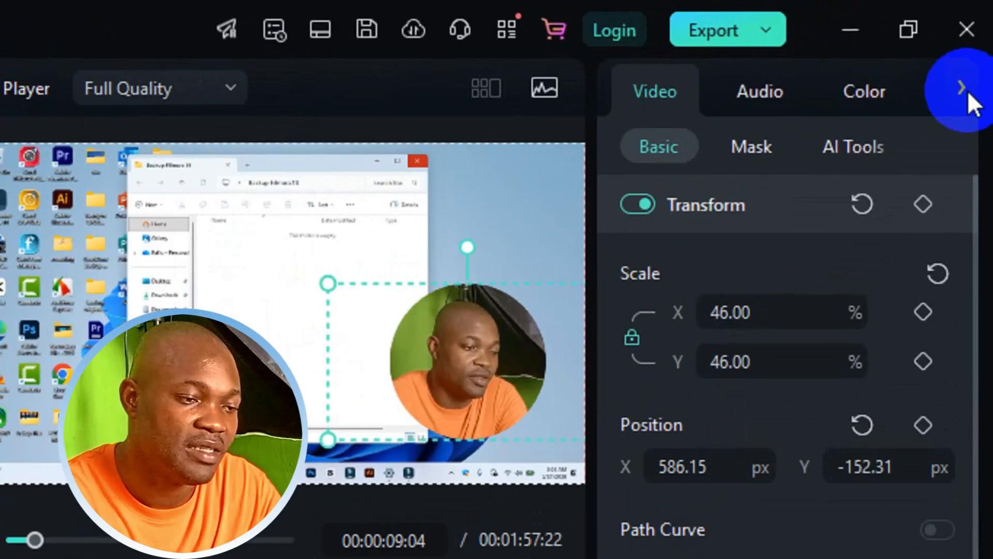
# Try different preset shapes for the overlay's Image Mask, apply the square one, and check the overlay at about 21 seconds
pyautogui.click(978, 45)
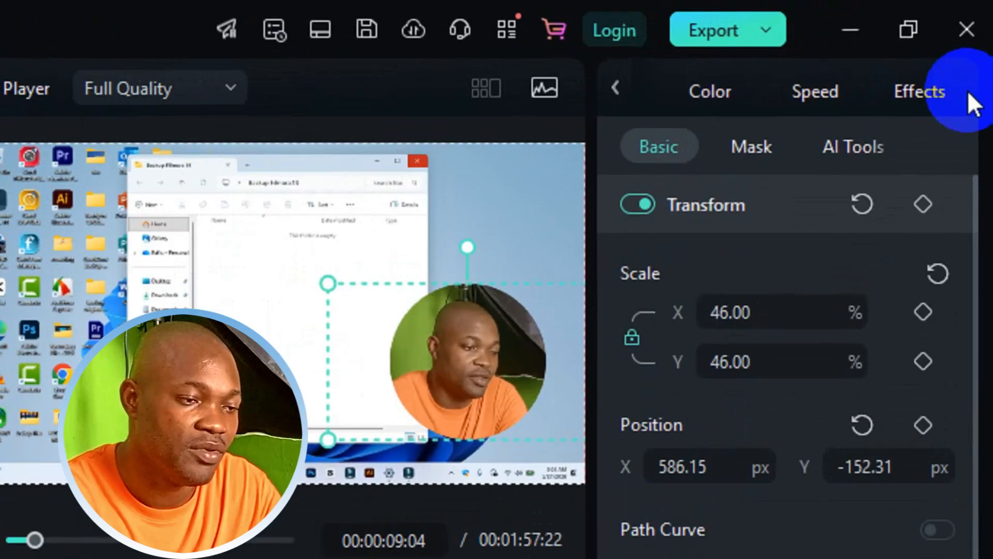
pyautogui.click(926, 93)
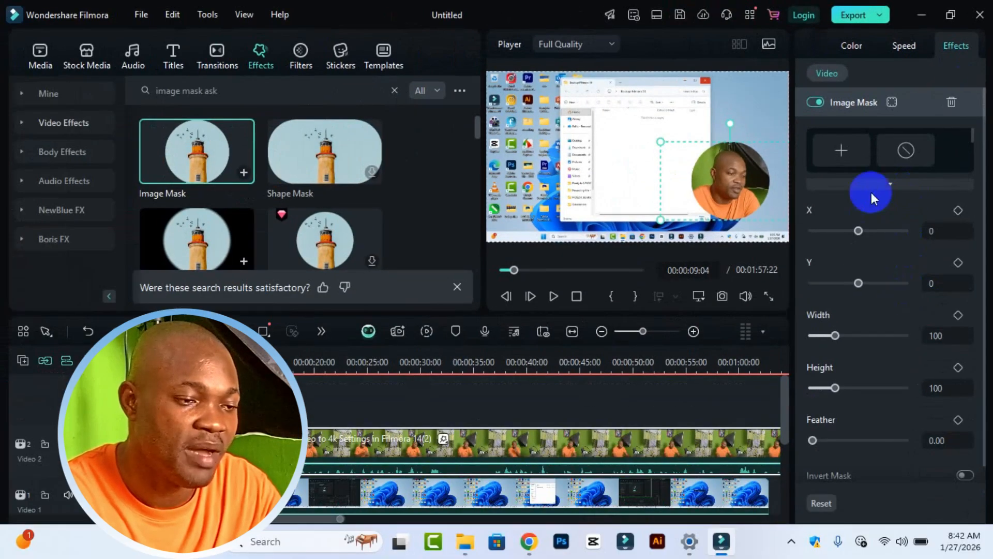
pyautogui.scroll(-1, 871, 192)
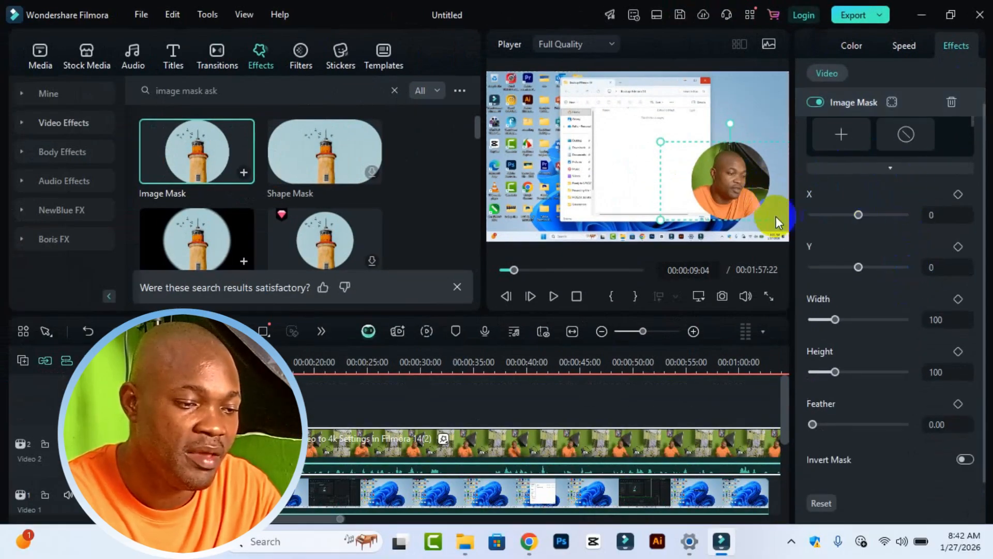
pyautogui.click(892, 167)
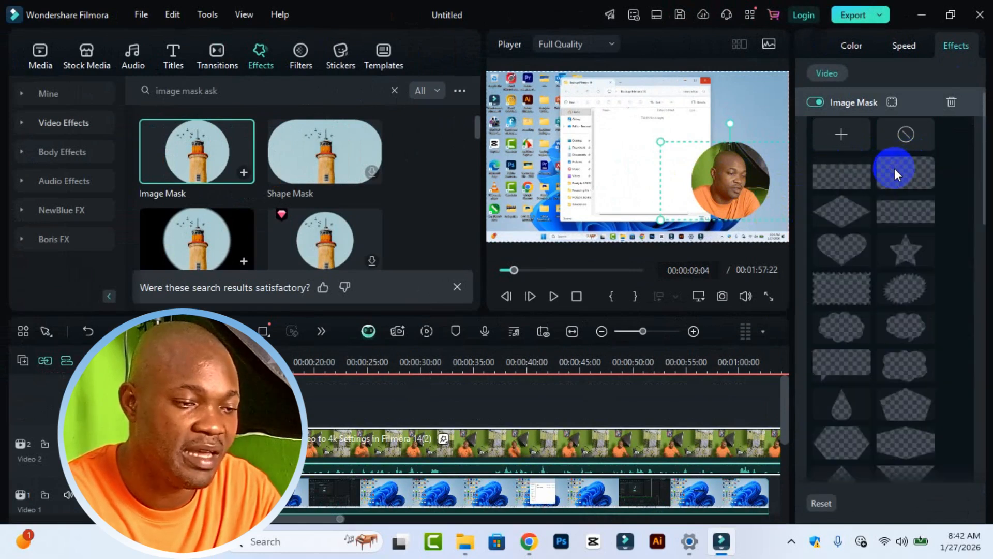
pyautogui.scroll(-10, 918, 345)
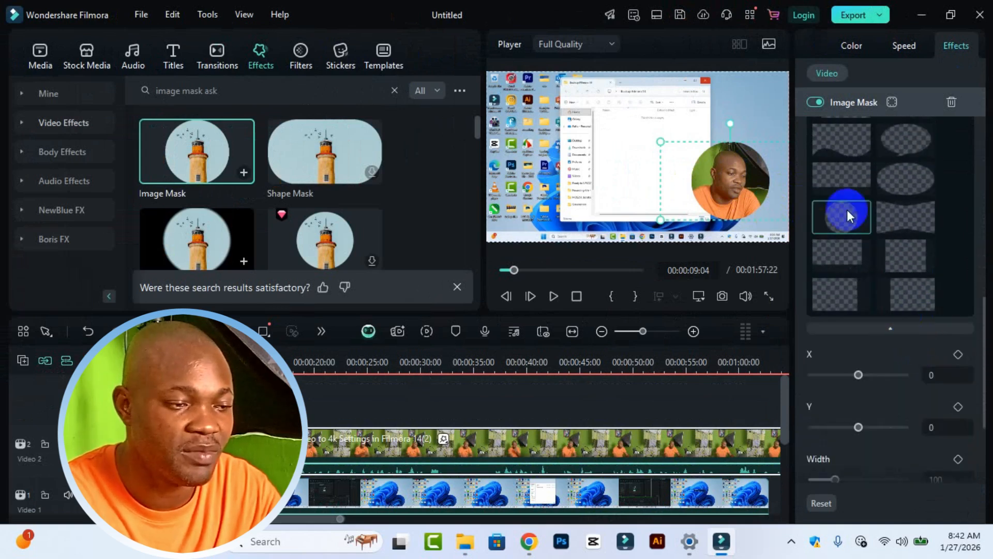
pyautogui.click(852, 299)
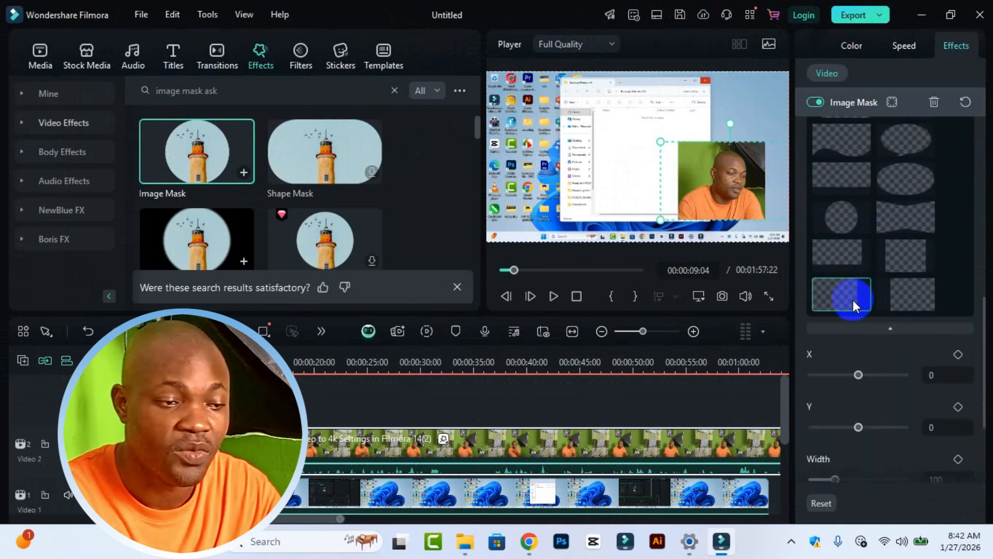
pyautogui.click(834, 262)
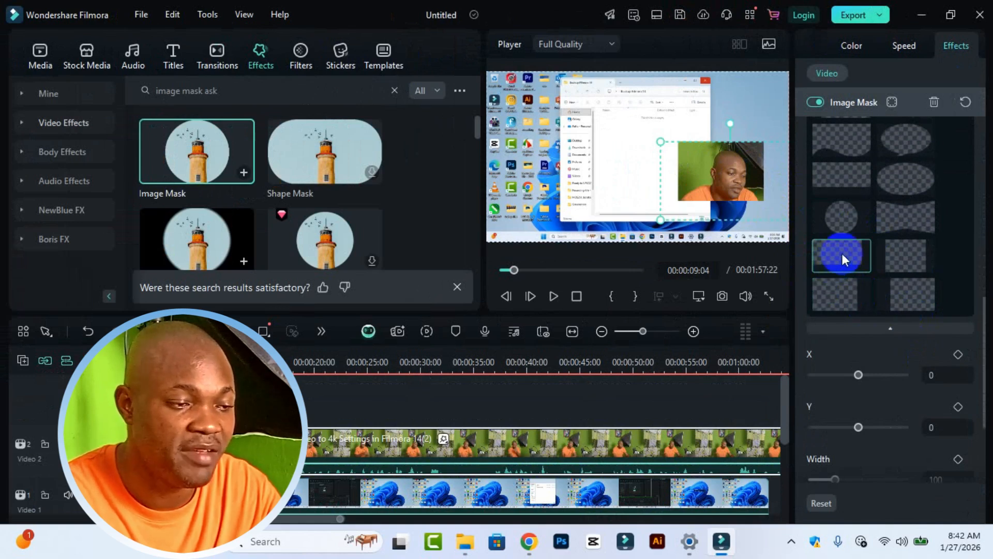
pyautogui.click(852, 219)
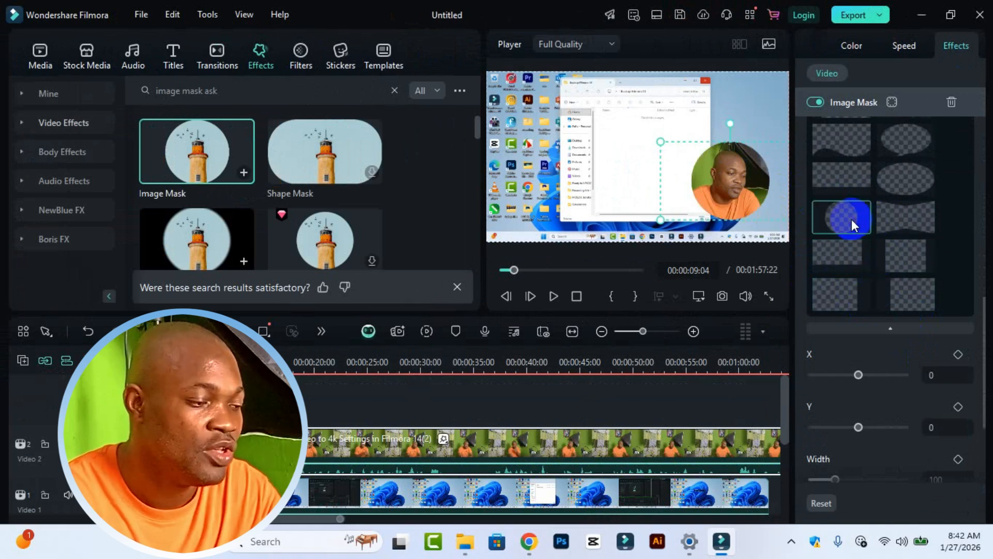
pyautogui.click(901, 253)
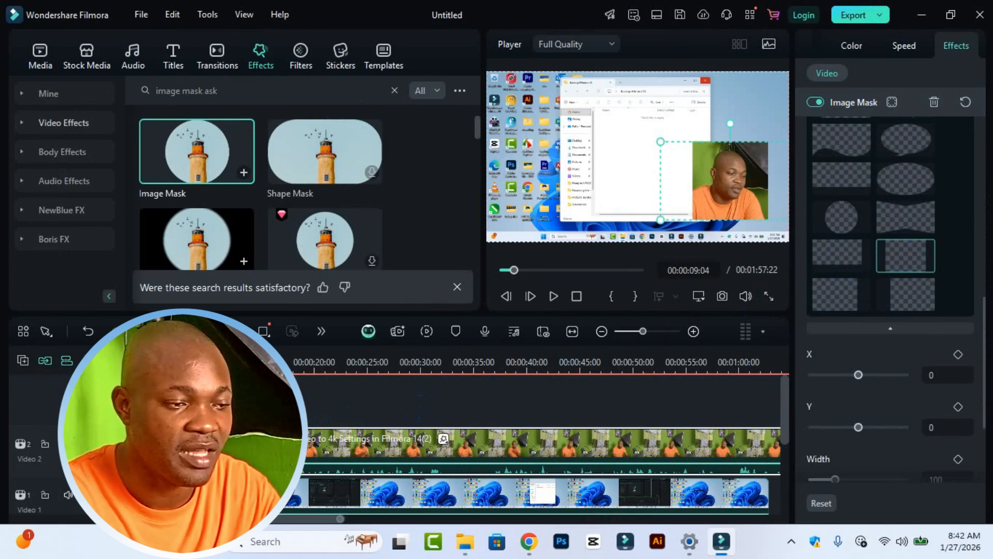
pyautogui.moveTo(197, 368); pyautogui.dragTo(327, 357)
pyautogui.click(368, 397)
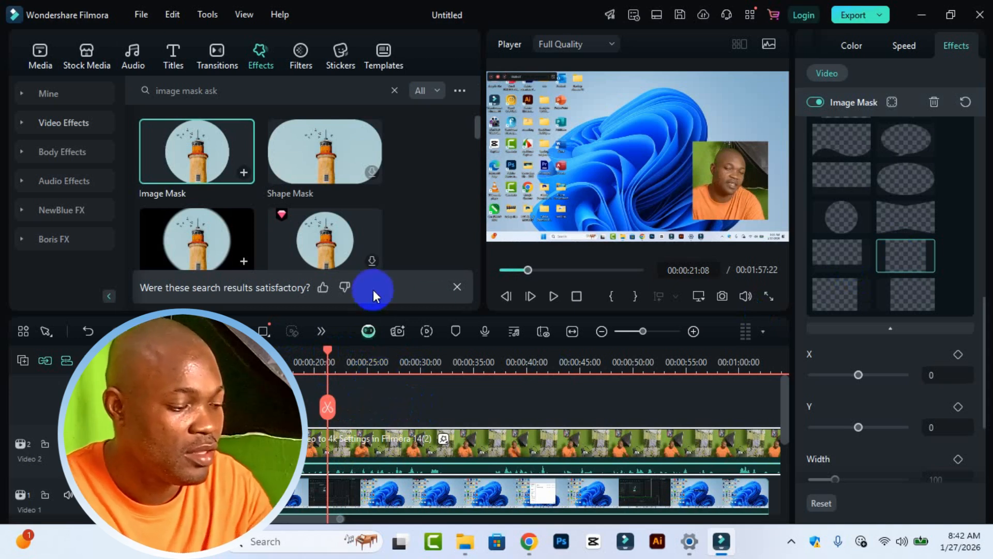
# Search the effects for "border" and apply the Border effect to the Video 2 clip
pyautogui.click(274, 97)
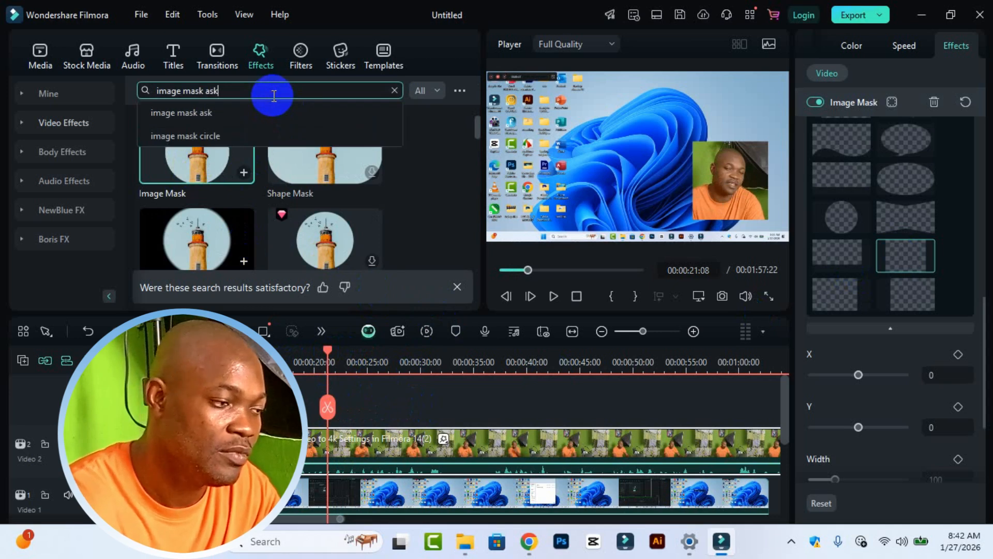
pyautogui.hotkey('ctrl', 'a')
pyautogui.write('b')
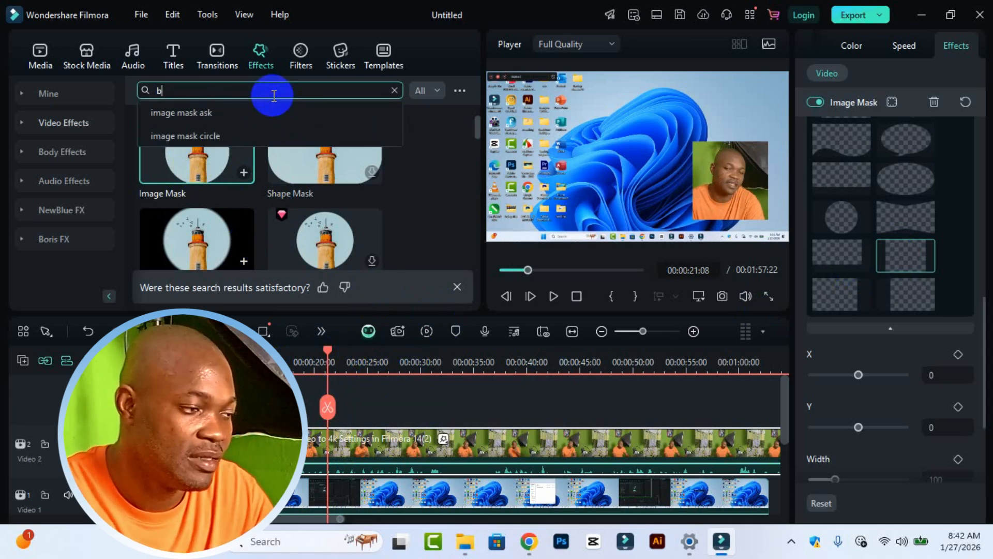
pyautogui.write('order')
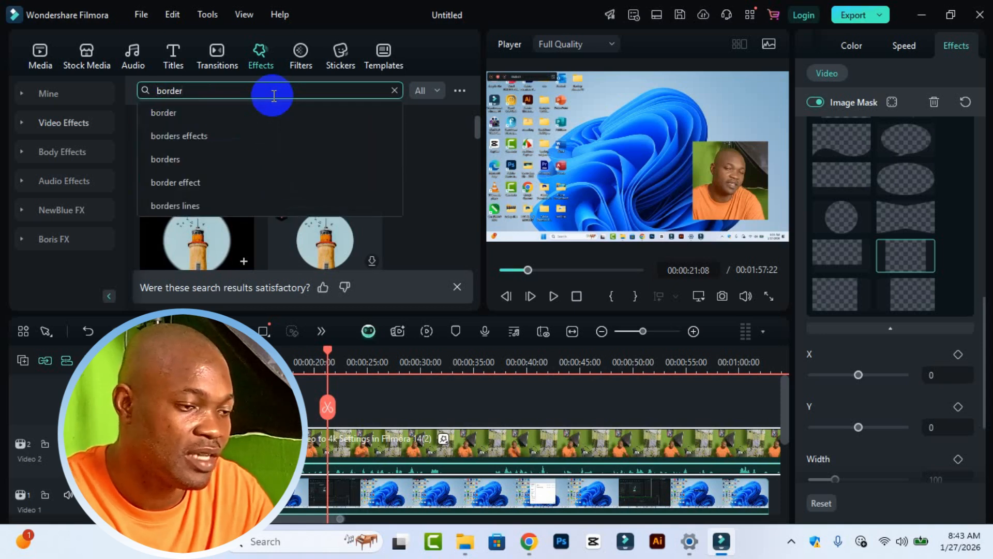
pyautogui.click(217, 117)
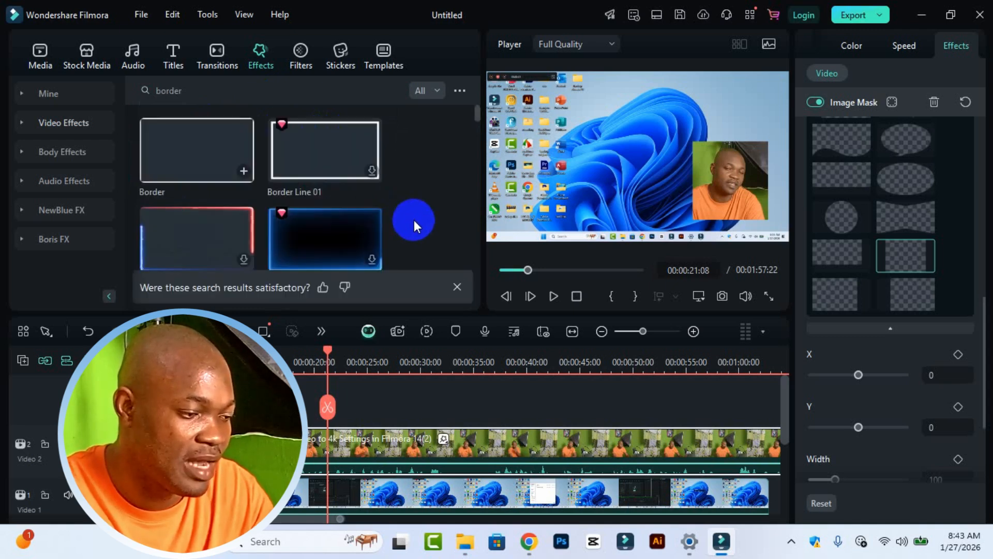
pyautogui.click(180, 174)
pyautogui.moveTo(179, 168); pyautogui.dragTo(379, 456)
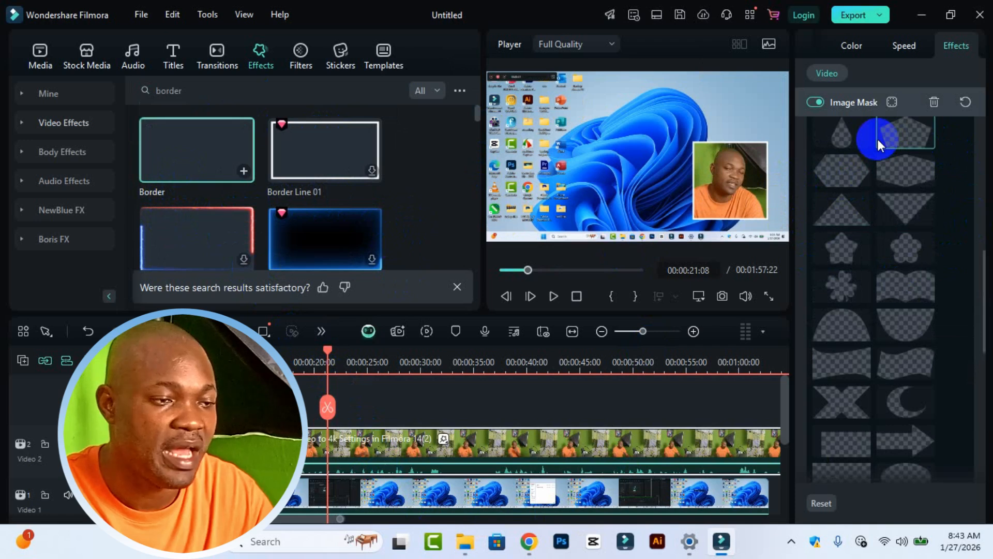
# Open the Border effect's settings for the Video 2 clip and compare the overlay with the border switched off and on
pyautogui.click(702, 432)
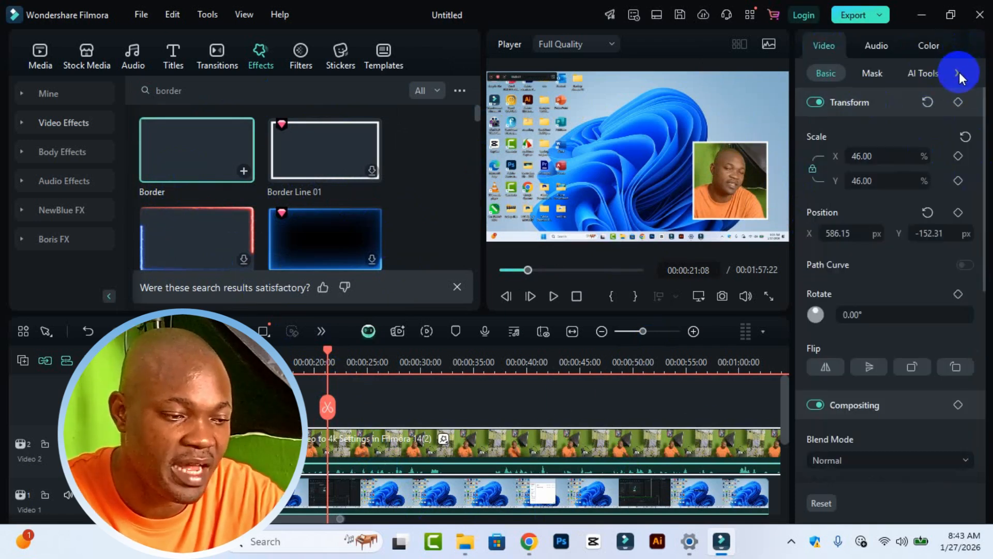
pyautogui.click(966, 48)
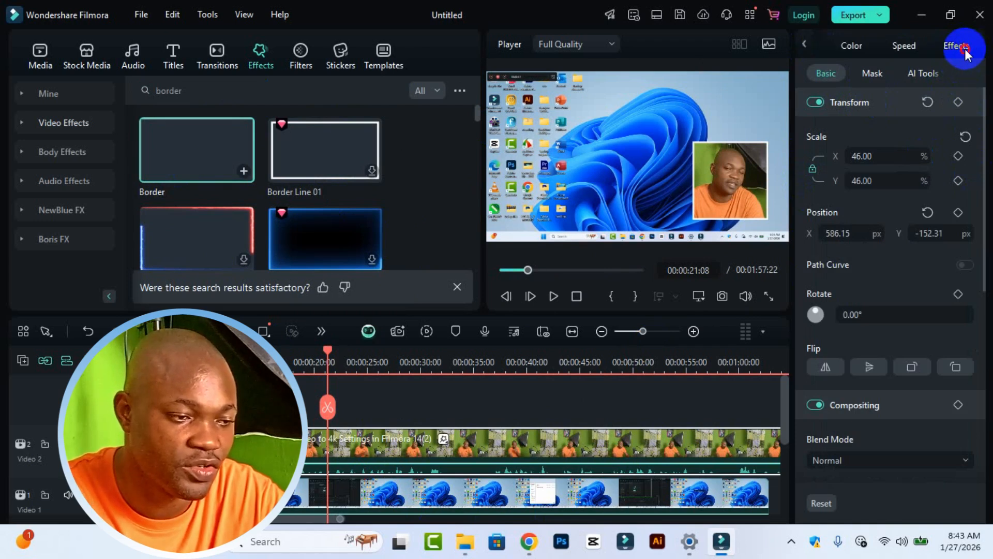
pyautogui.click(957, 47)
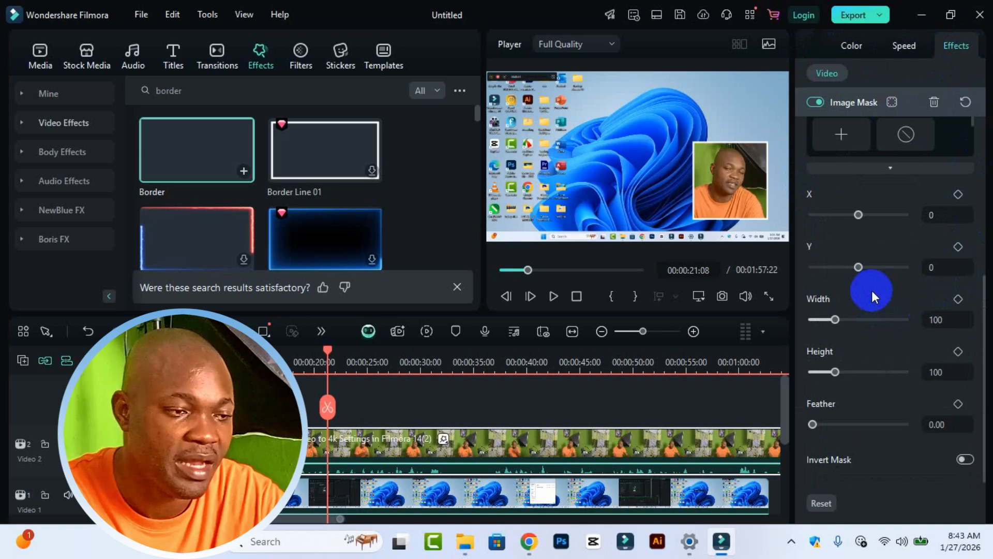
pyautogui.scroll(4, 881, 340)
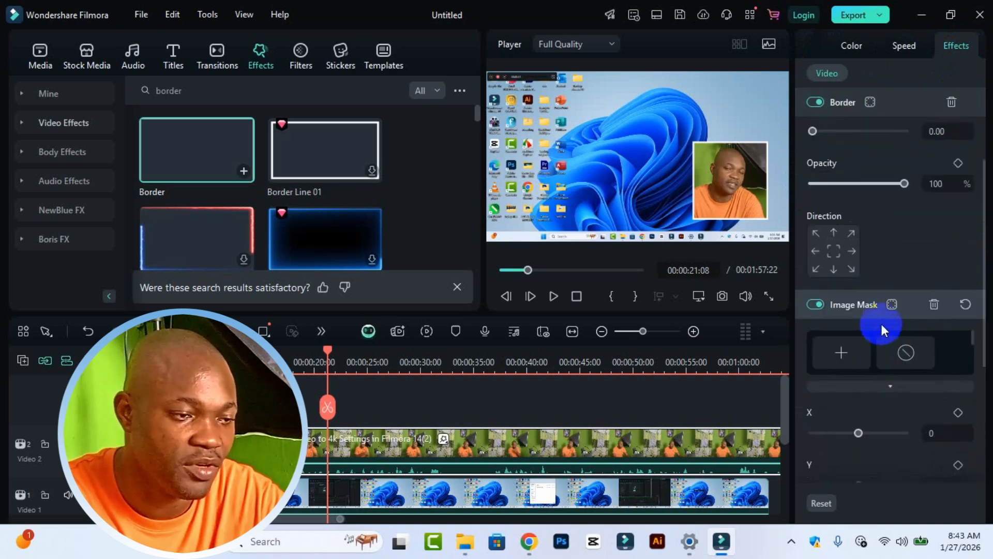
pyautogui.scroll(3, 883, 256)
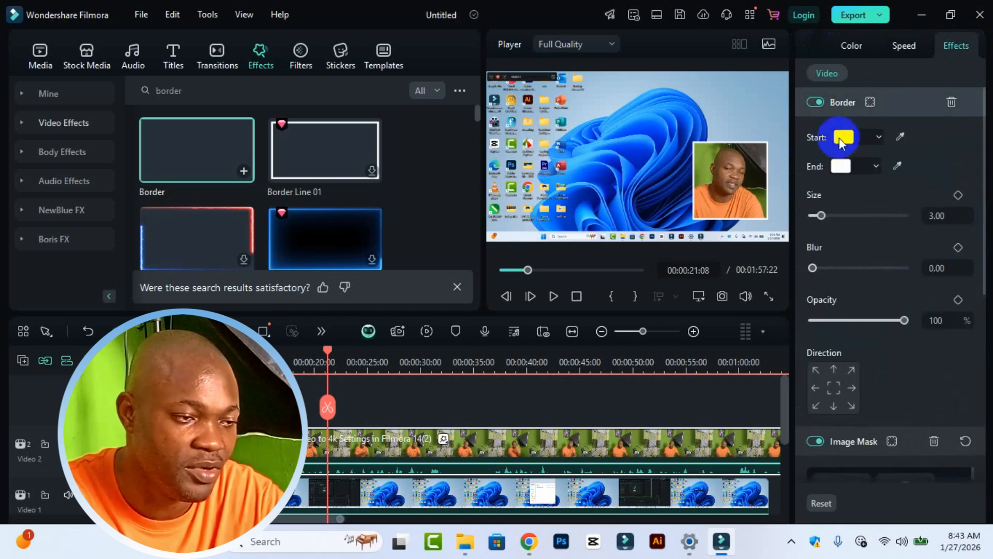
pyautogui.click(815, 103)
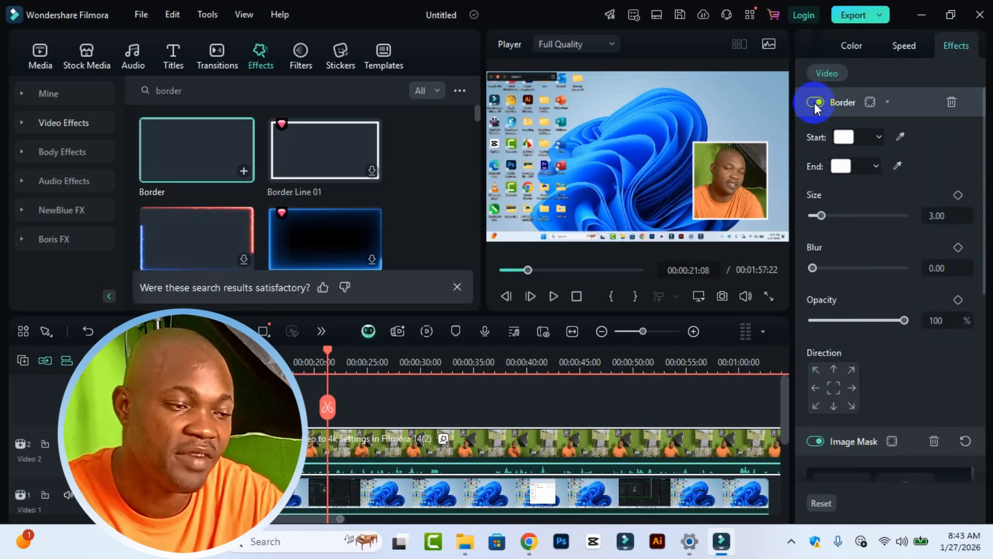
pyautogui.click(815, 103)
pyautogui.click(818, 102)
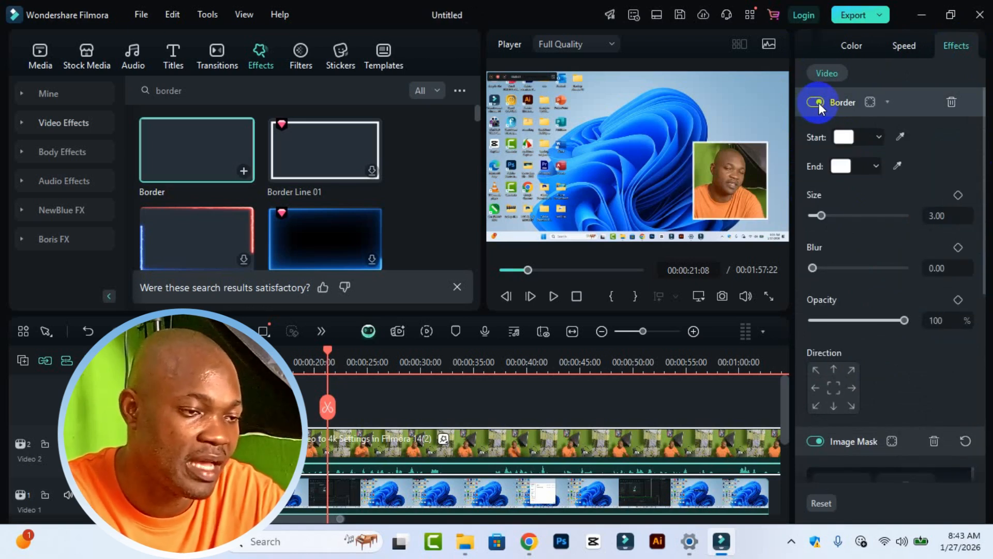
pyautogui.click(887, 103)
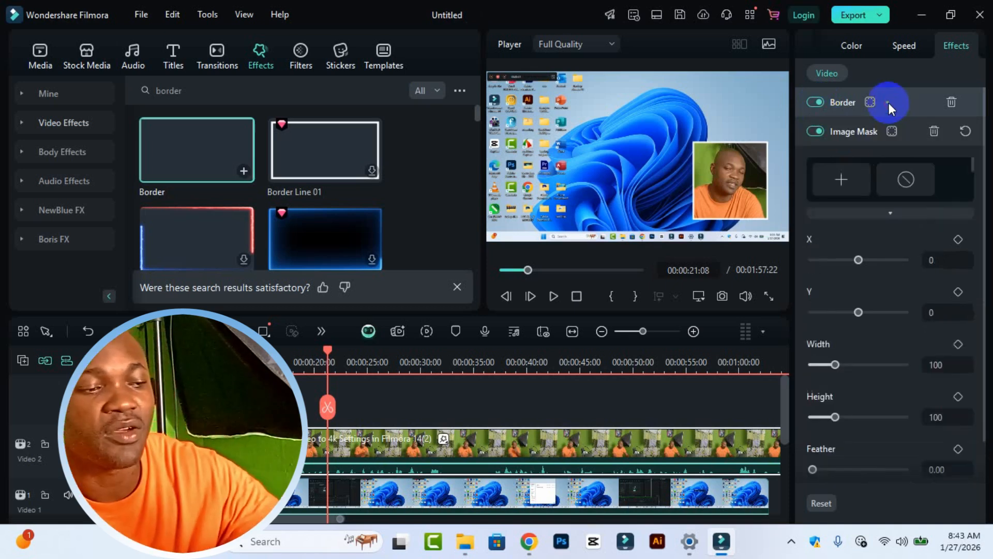
pyautogui.click(889, 103)
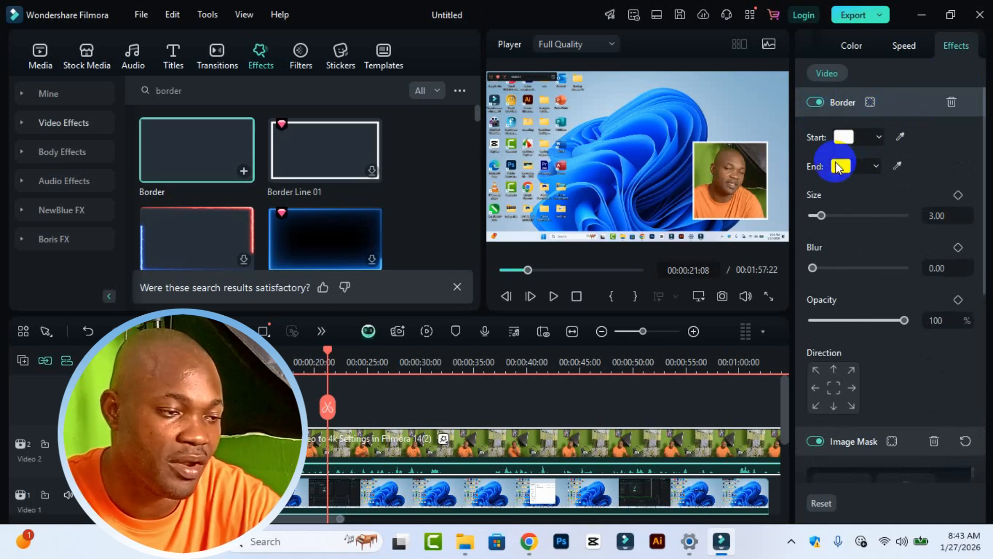
# Try purple and red as the border's end color, and set it to teal
pyautogui.click(876, 167)
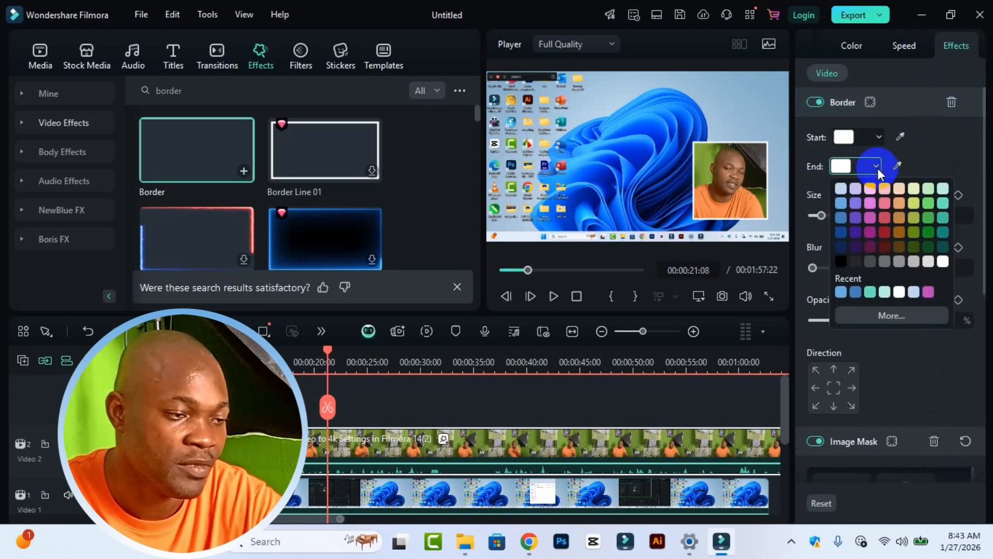
pyautogui.click(859, 226)
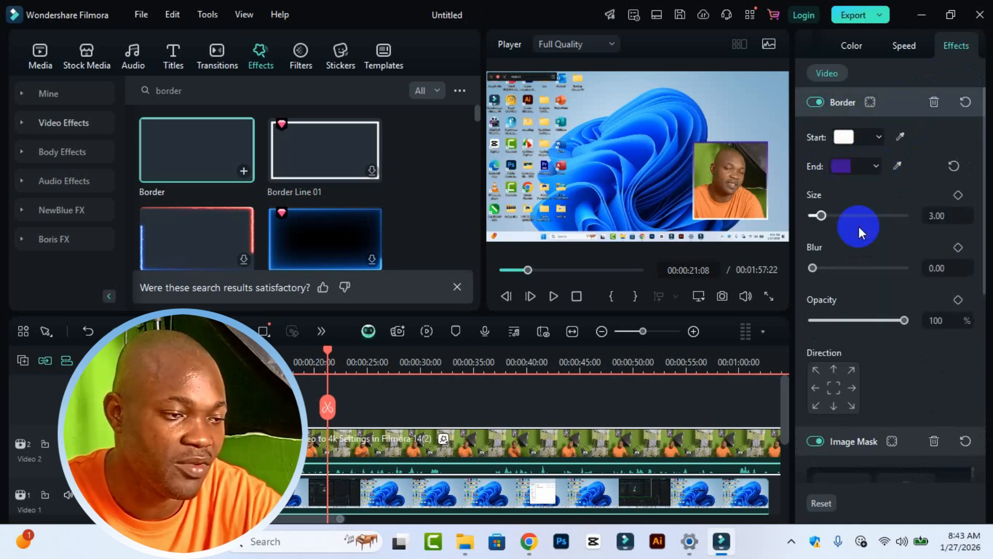
pyautogui.click(876, 166)
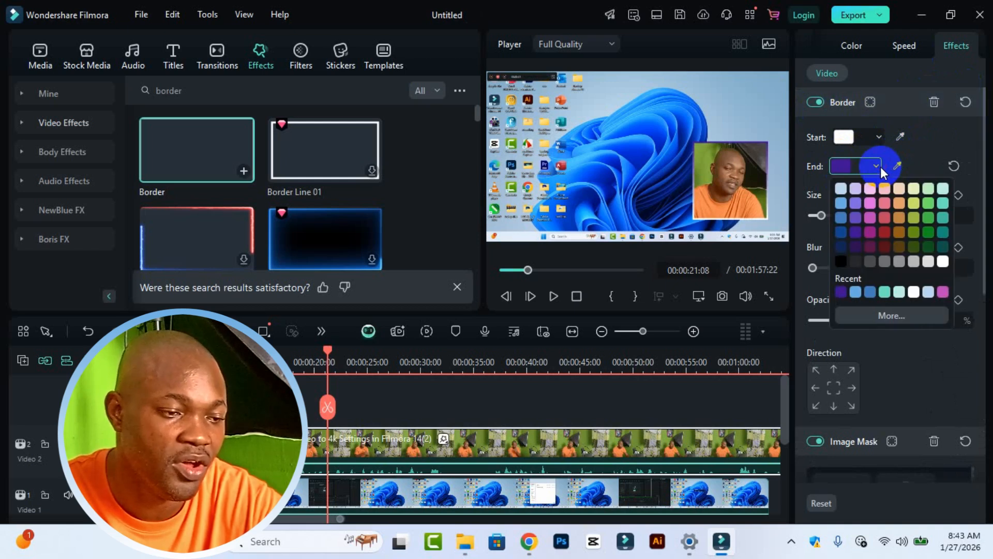
pyautogui.click(887, 230)
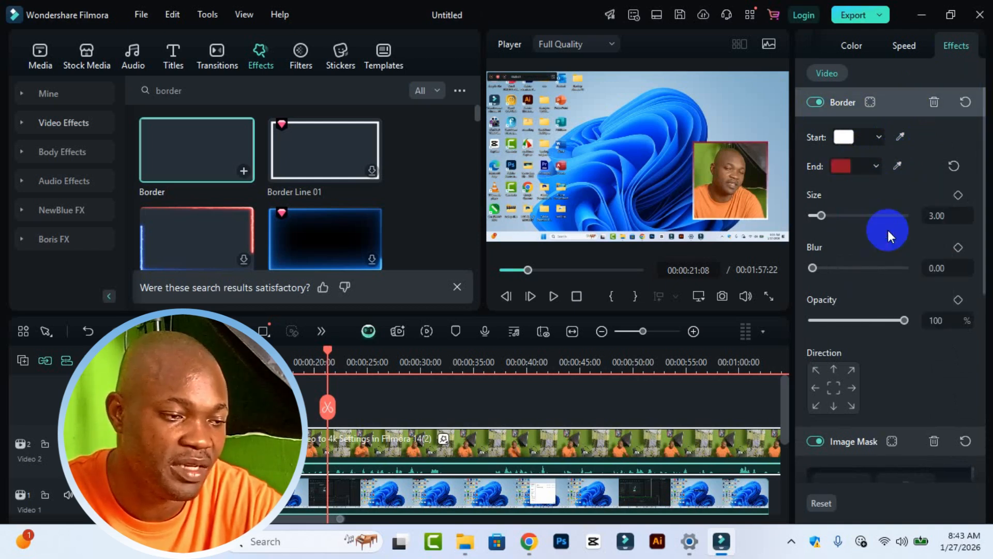
pyautogui.click(881, 164)
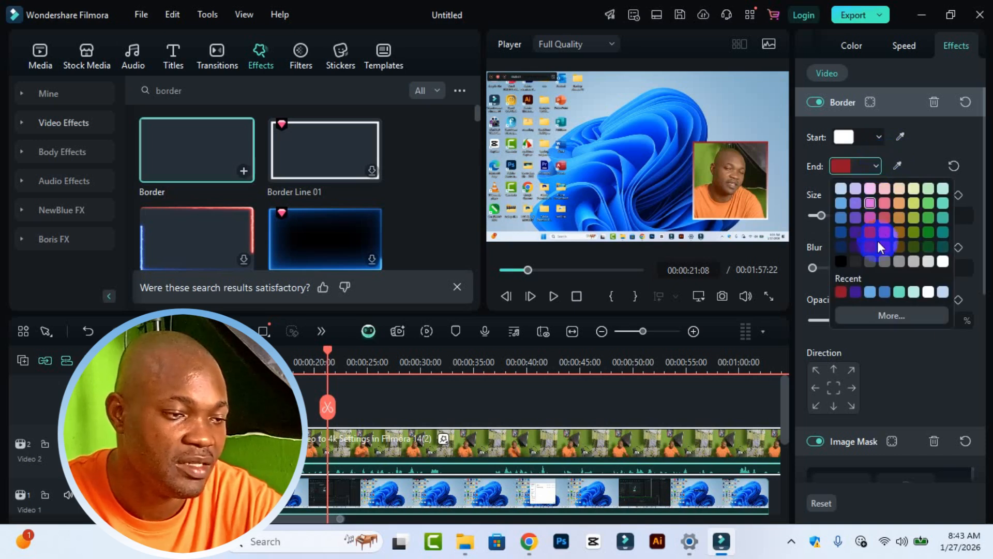
pyautogui.click(942, 229)
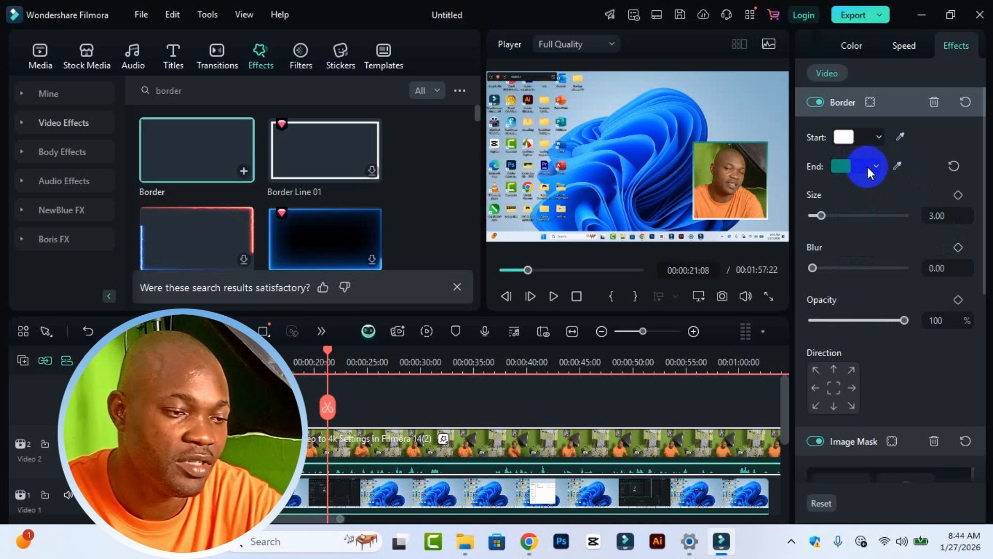
# Set the border's size to about 1.67 and blur to about 1.43 at 100% opacity, and check the overlay at about 50 seconds
pyautogui.moveTo(820, 215); pyautogui.dragTo(817, 215)
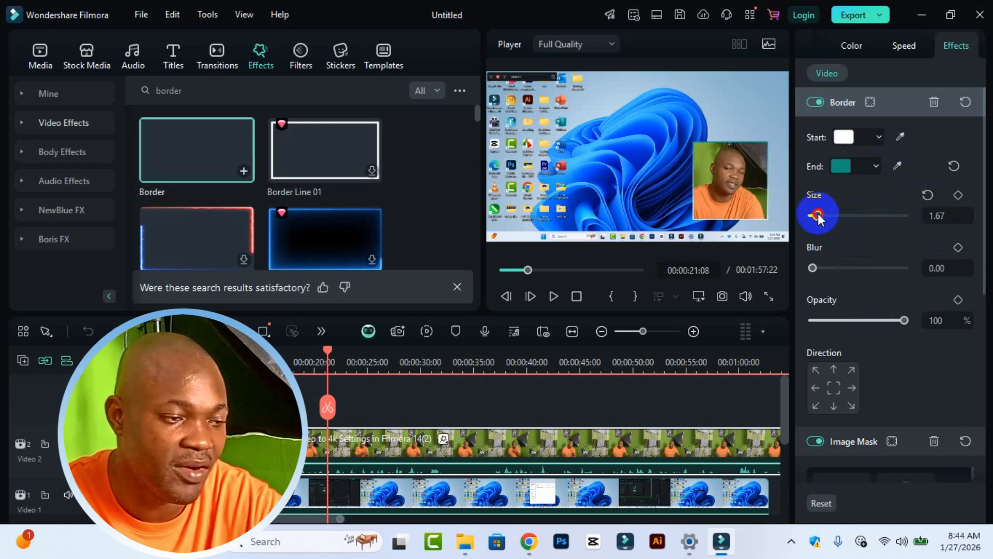
pyautogui.moveTo(903, 319); pyautogui.dragTo(931, 325)
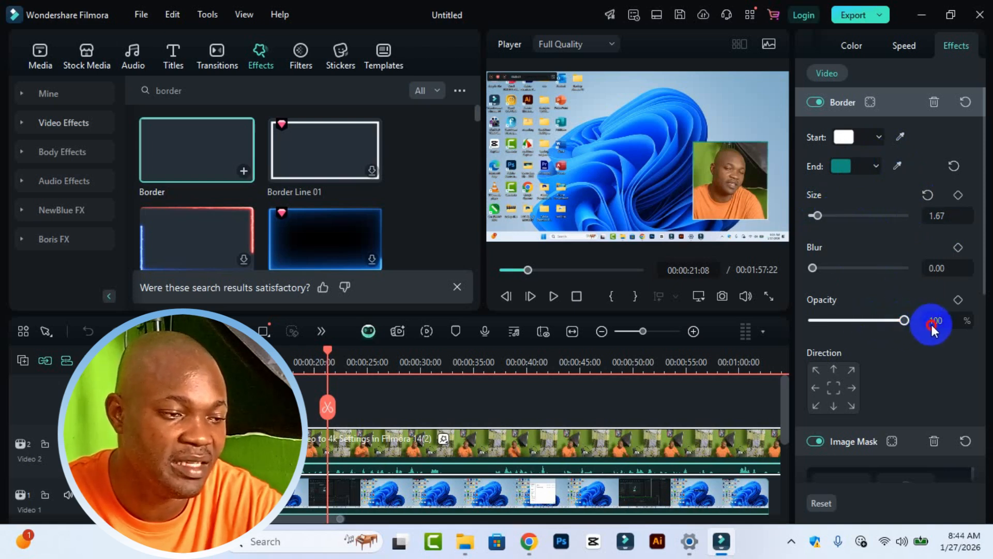
pyautogui.scroll(-3, 908, 355)
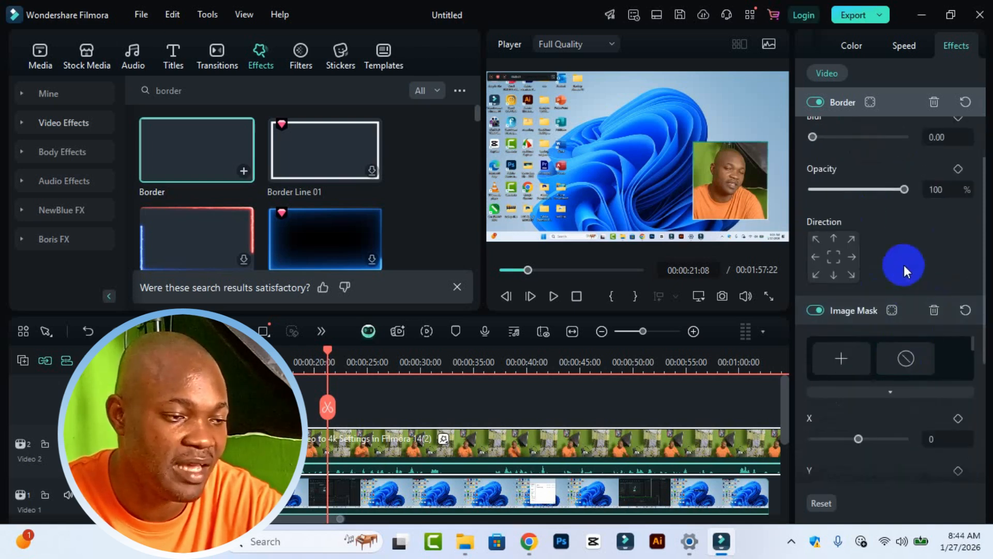
pyautogui.scroll(2, 902, 262)
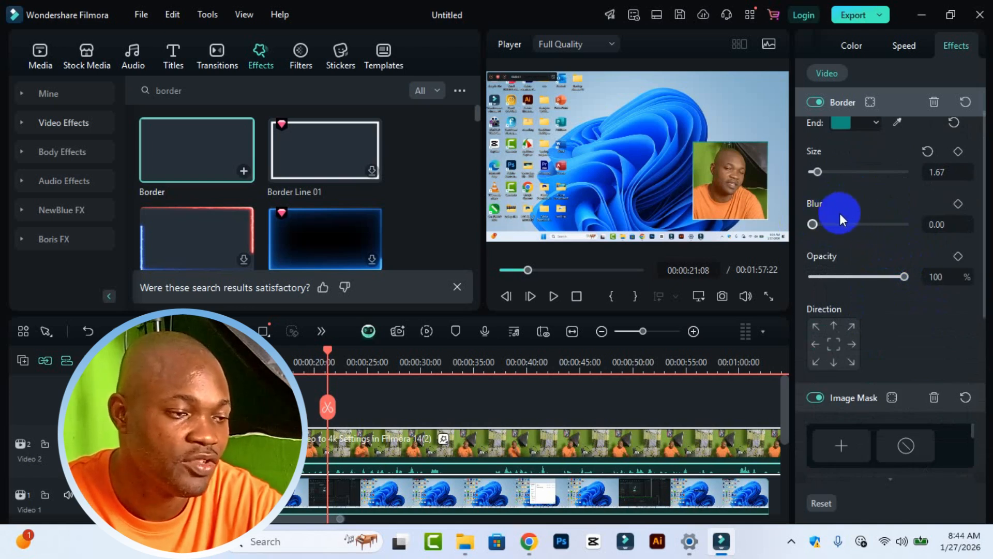
pyautogui.moveTo(813, 225); pyautogui.dragTo(816, 225)
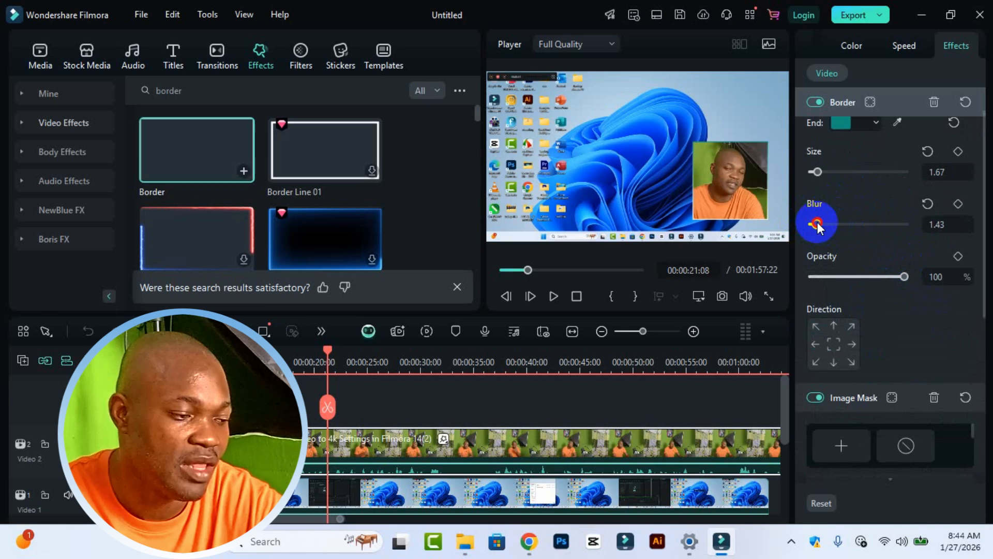
pyautogui.scroll(1, 869, 211)
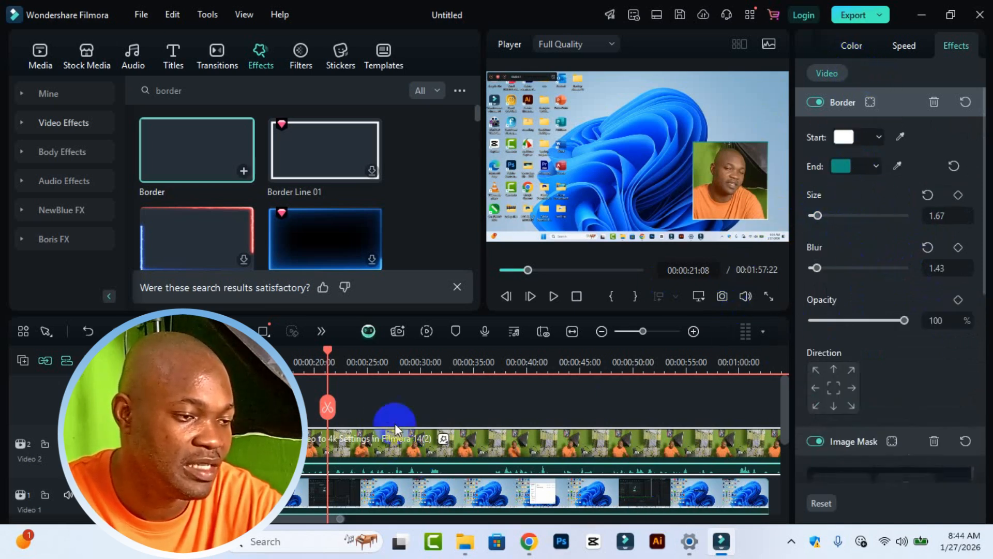
pyautogui.moveTo(331, 353); pyautogui.dragTo(635, 409)
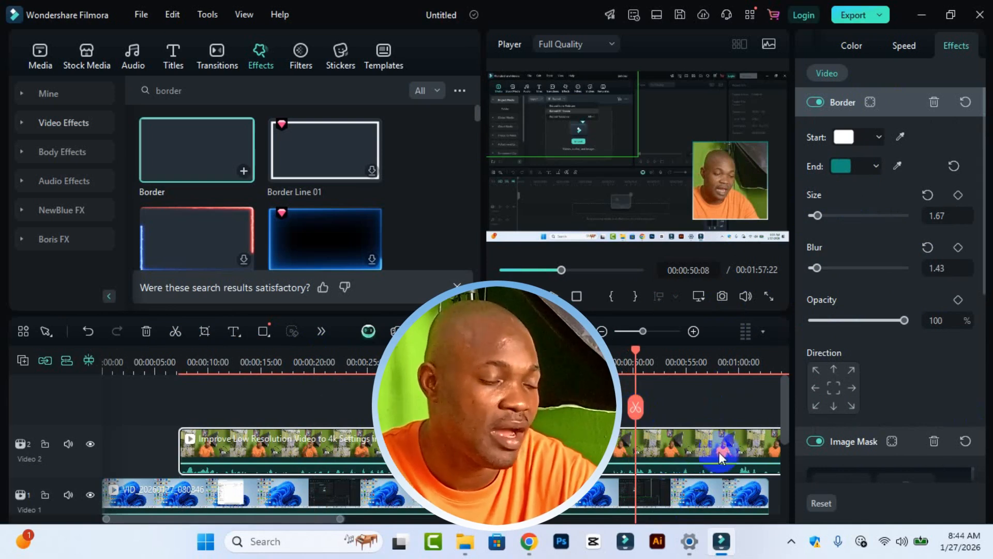